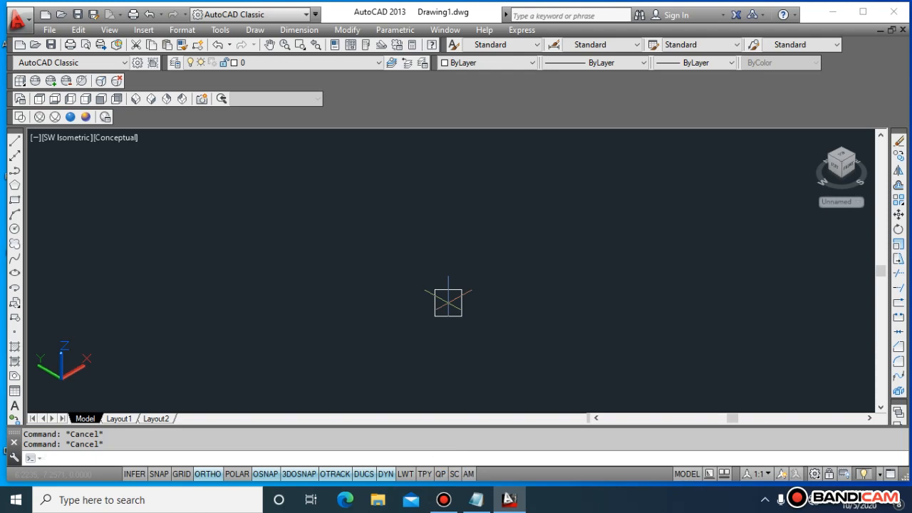
type("re")
key("Return")
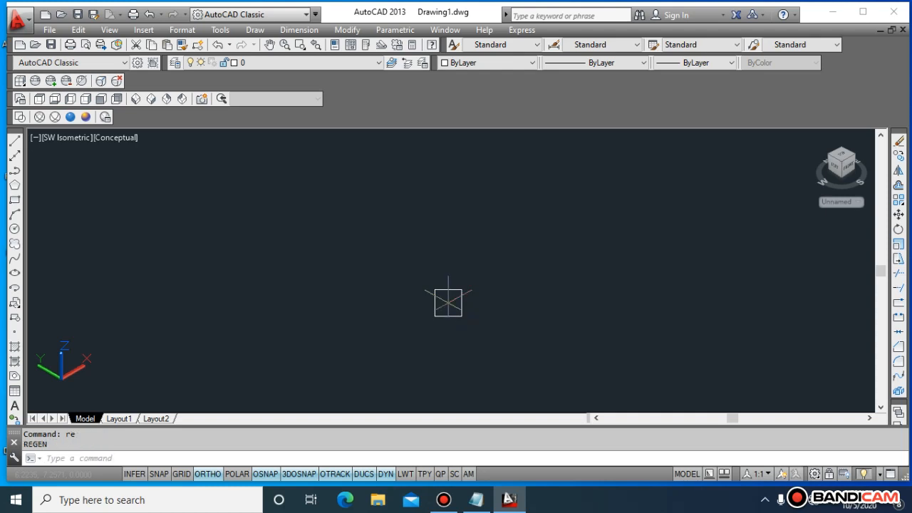
key("Escape")
key("Escape")
type("rec")
key("Return")
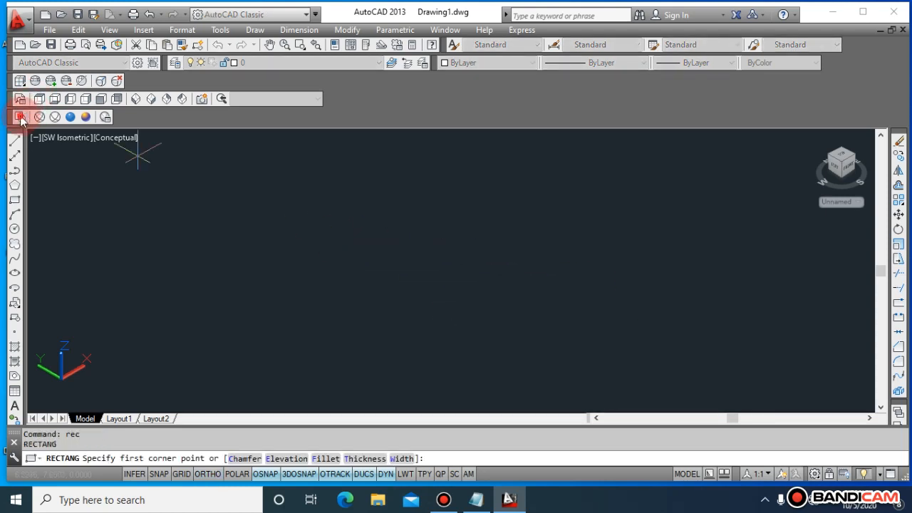
Step: Switch to the top view in 2D Wireframe and draw a small, slightly upright rectangle near the middle of the drawing area
left_click(37, 99)
key("Escape")
key("Escape")
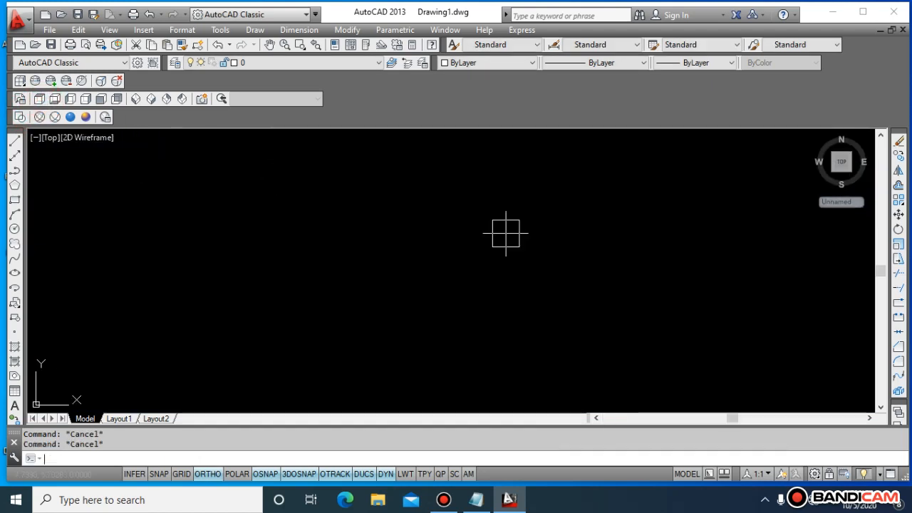
type("rec")
key("Return")
left_click(391, 206)
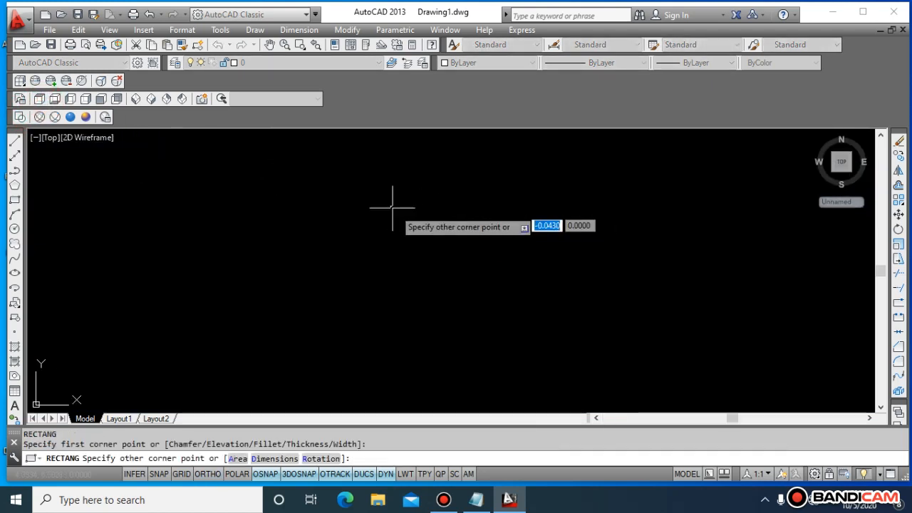
left_click(432, 252)
key("Escape")
key("Escape")
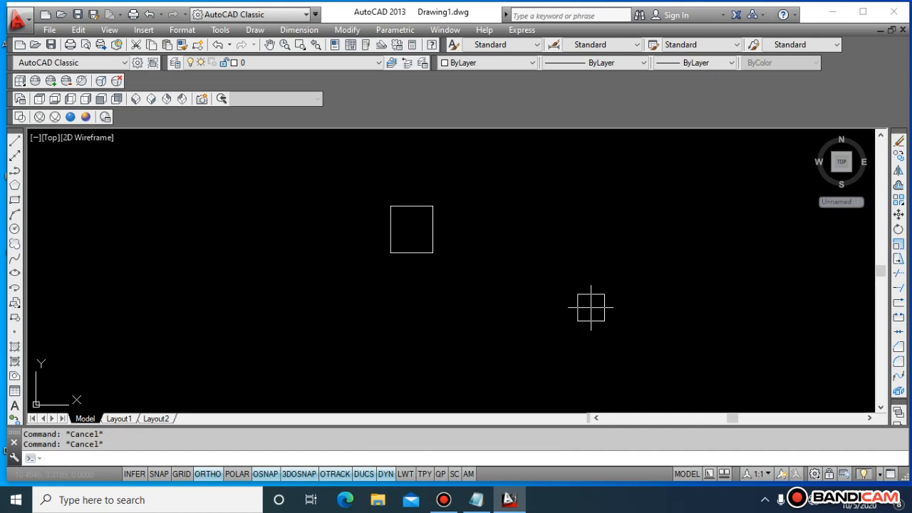
type("ect")
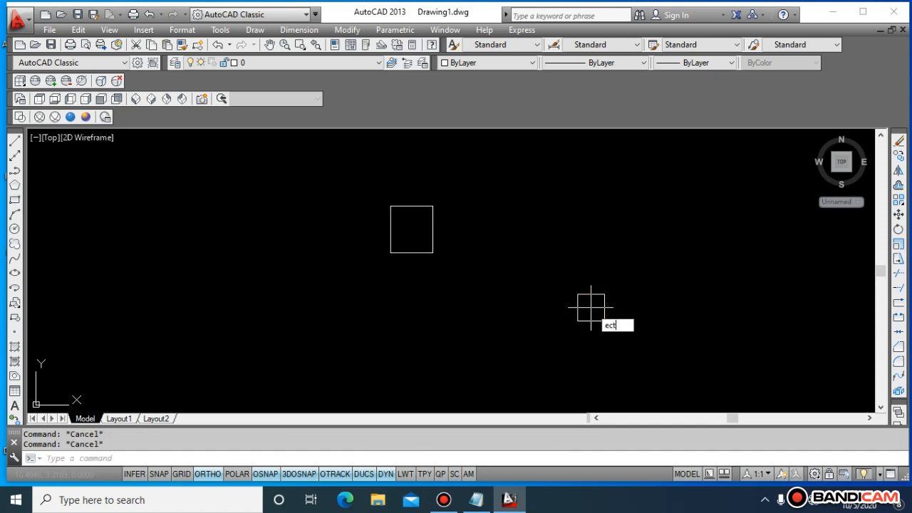
key("Return")
key("Escape")
key("Escape")
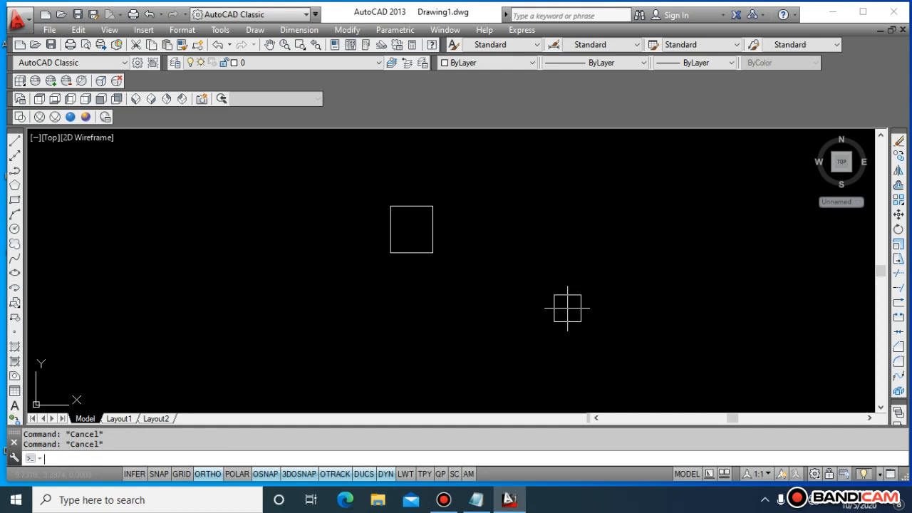
Step: Extrude the rectangle into a tall solid box
type("ext")
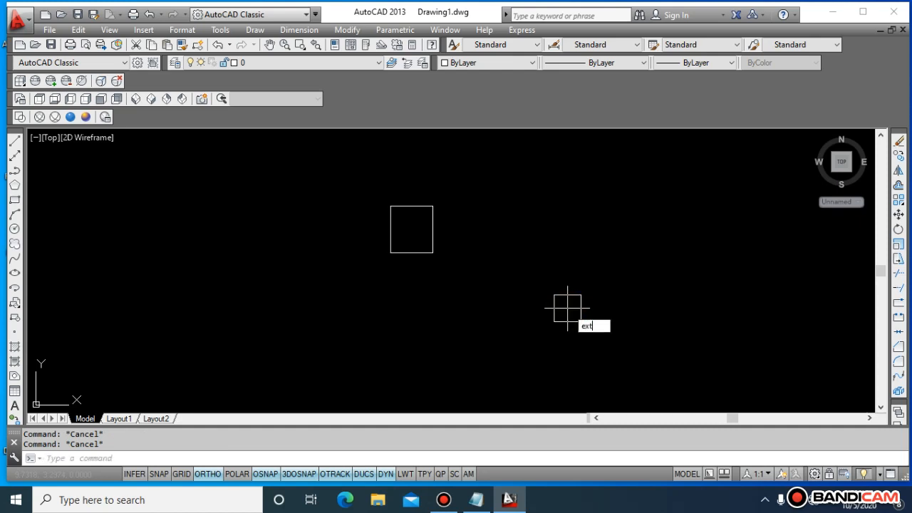
key("Return")
left_click(433, 224)
key("Return")
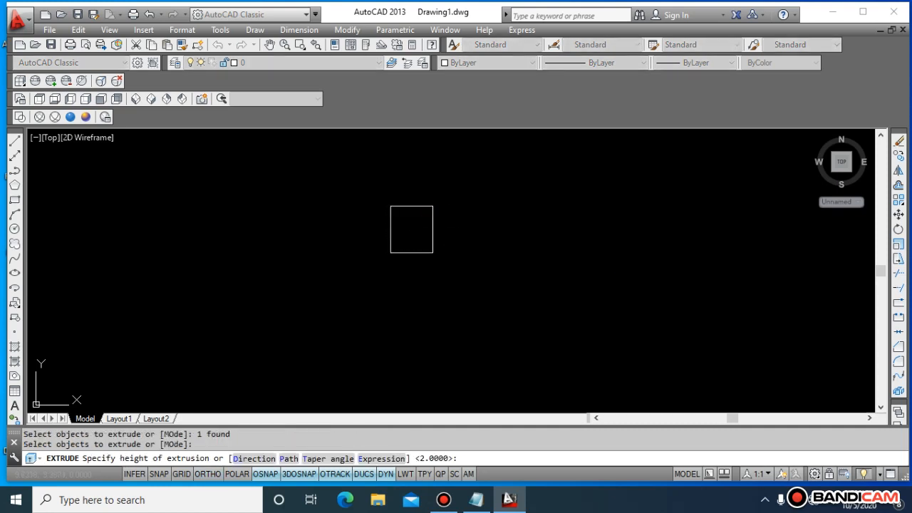
key("Escape")
key("Escape")
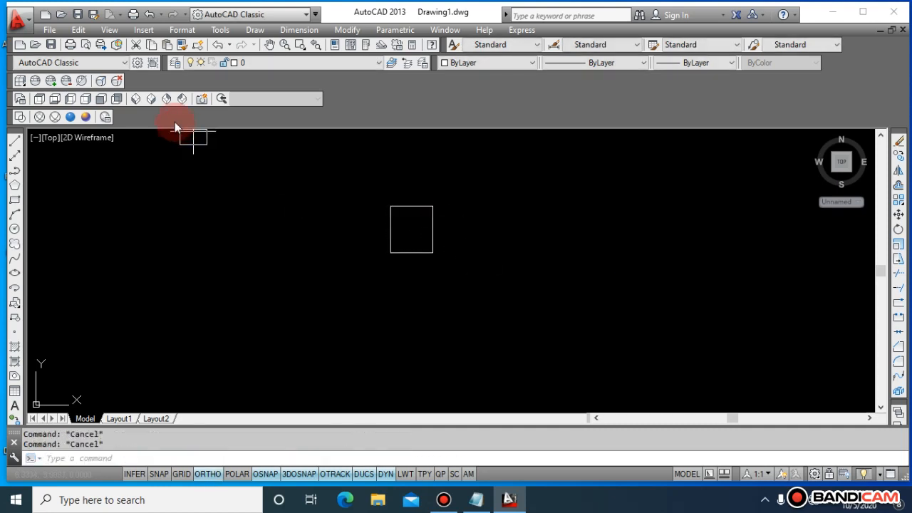
Step: Show the extruded box in the SW Isometric view with the Conceptual visual style
left_click(140, 104)
left_click(88, 116)
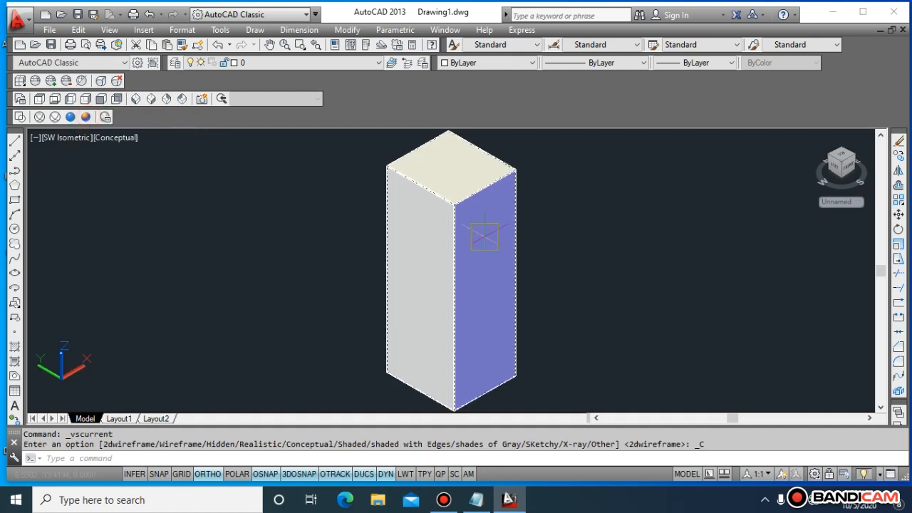
key("Escape")
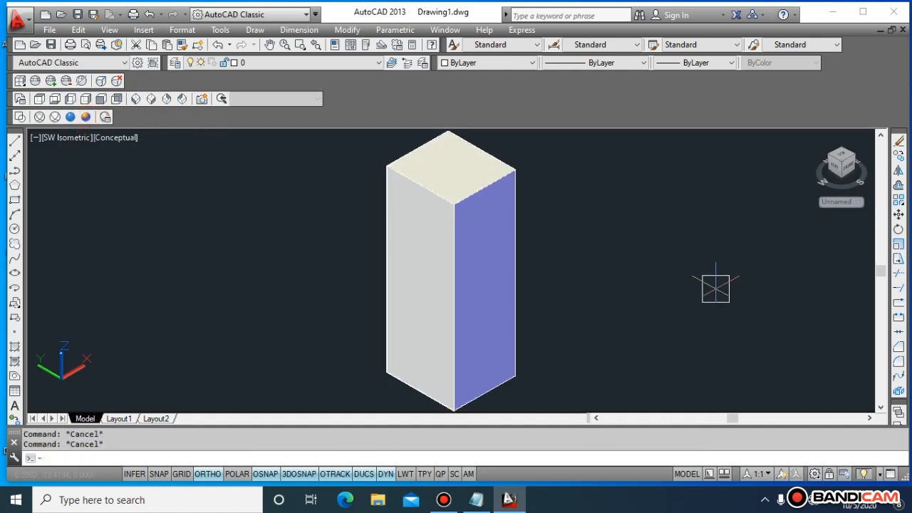
Step: Undo the changes to the isometric view and the Conceptual visual style
key("ctrl+z")
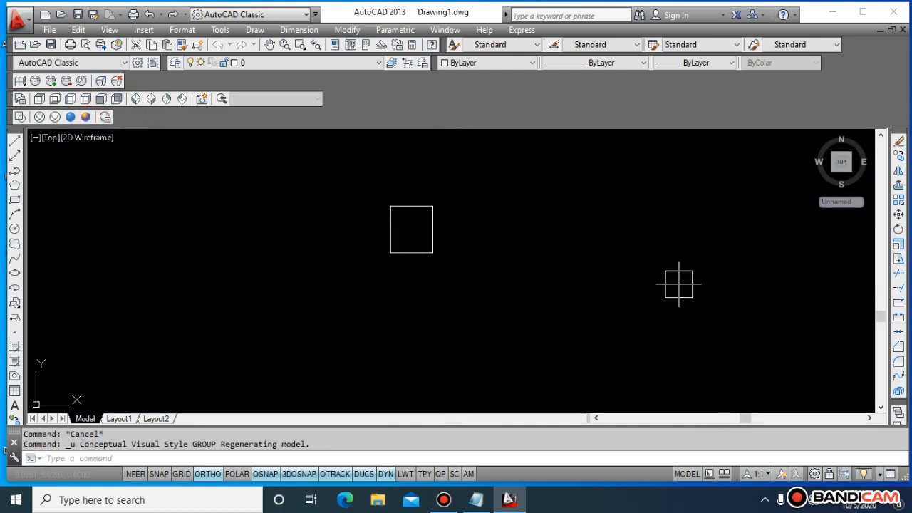
key("ctrl+z")
key("Escape")
key("Escape")
left_click(618, 283)
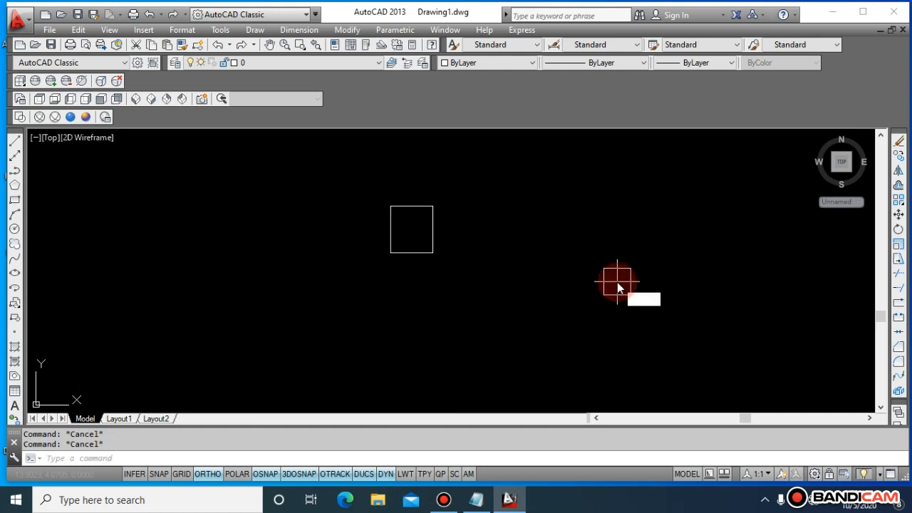
type("ext")
key("Return")
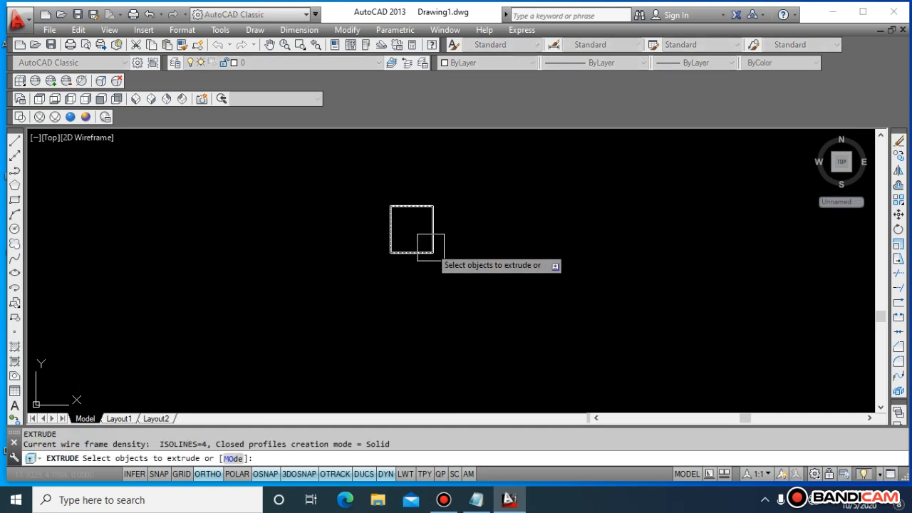
left_click(430, 247)
key("Escape")
key("Escape")
key("Escape")
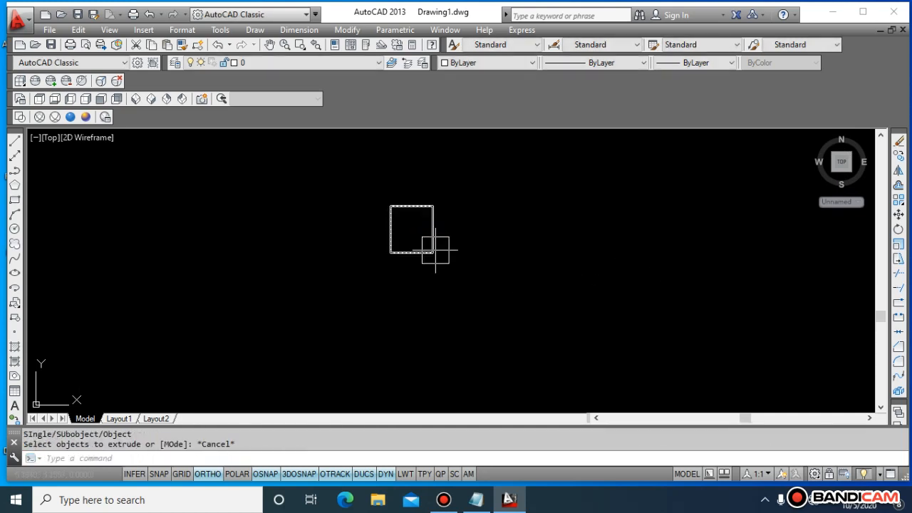
Step: Display the tall box in the SW Isometric view with Conceptual shading again
left_click(131, 90)
left_click(133, 98)
left_click(84, 117)
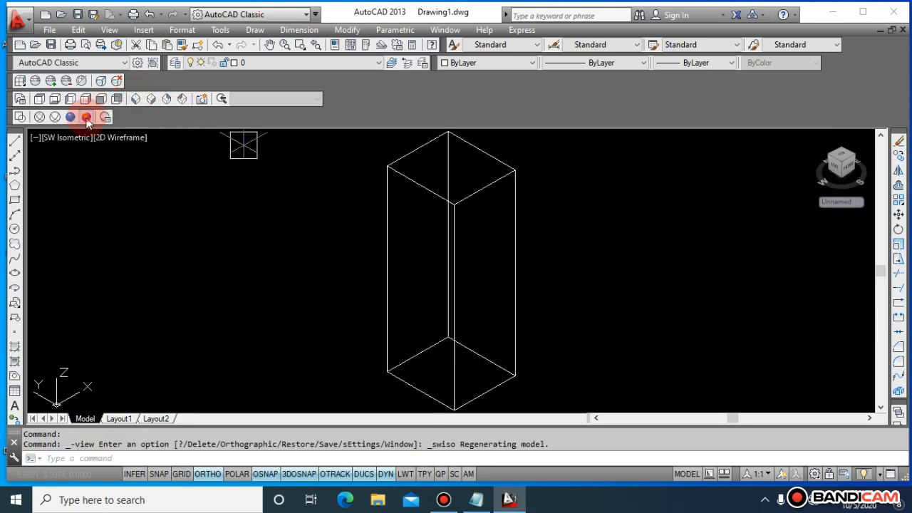
key("Escape")
Step: Erase the tall extruded box from the drawing
left_click(713, 326)
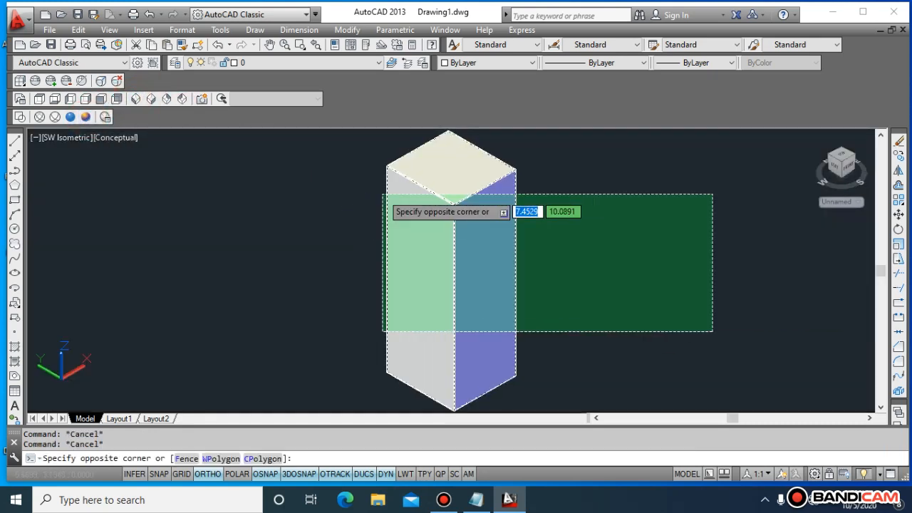
left_click(382, 194)
key("Delete")
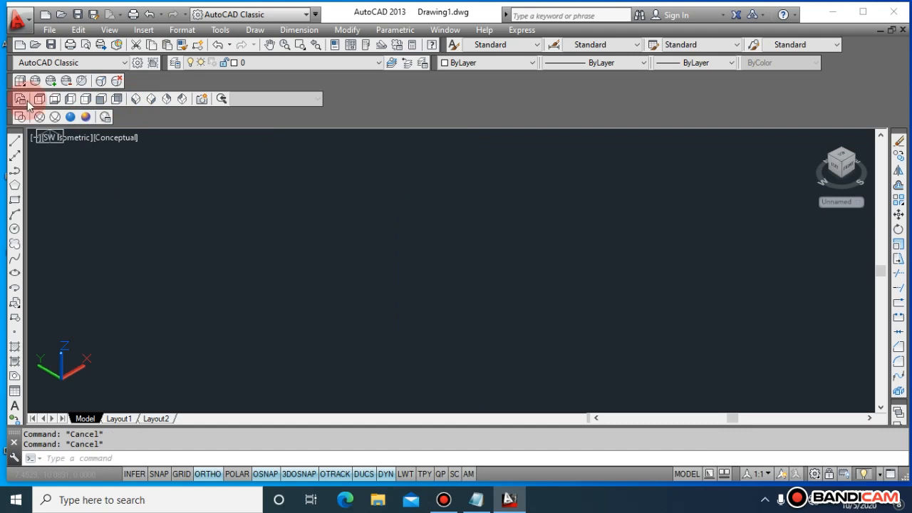
Step: Switch to the top view in 2D Wireframe and draw a small, nearly square rectangle near the middle of the drawing area
left_click(39, 115)
left_click(40, 98)
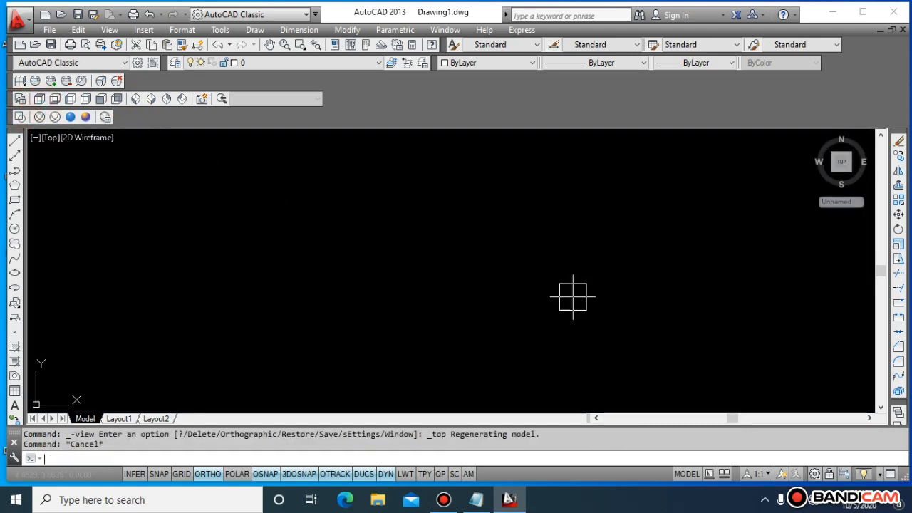
type("rec")
key("Return")
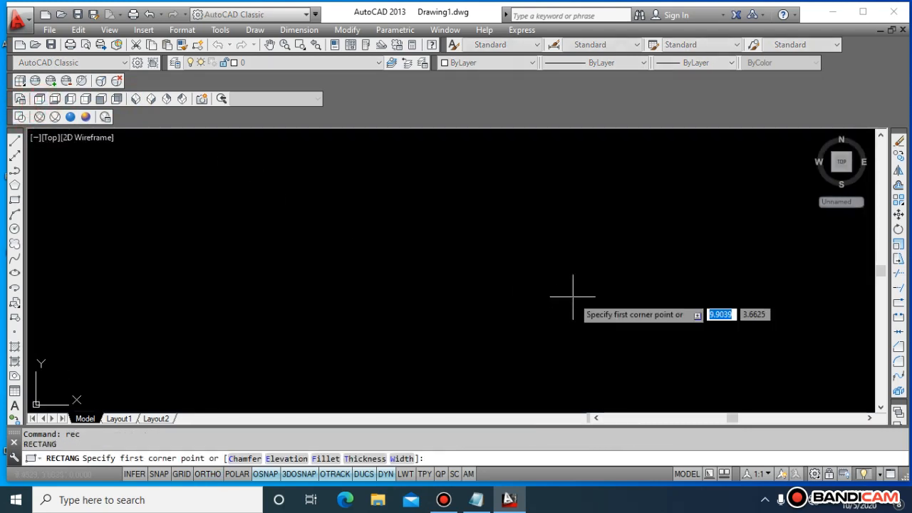
left_click(395, 233)
left_click(437, 277)
key("Escape")
key("Escape")
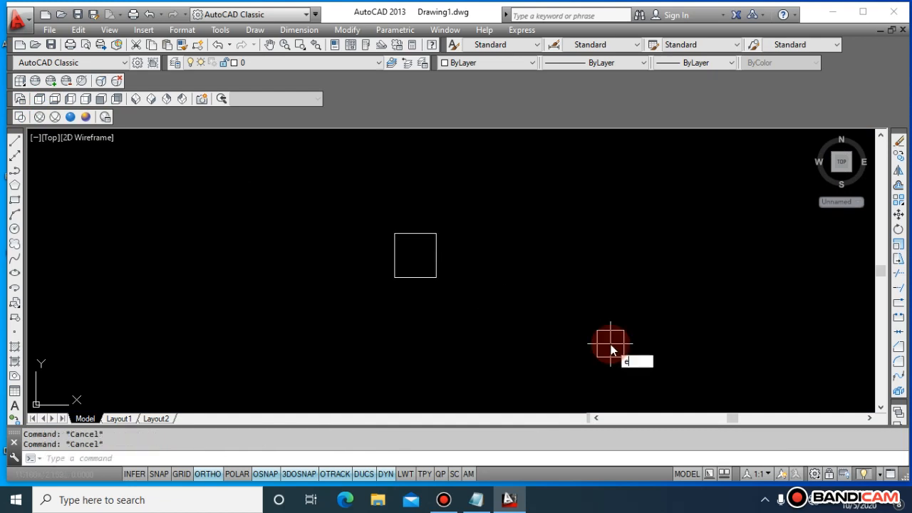
key("Escape")
type("exr")
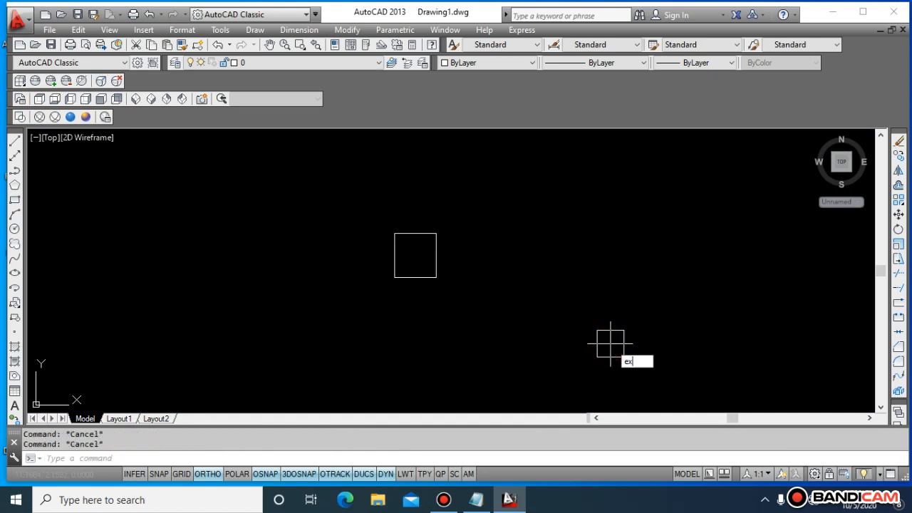
key("Return")
key("Escape")
key("Escape")
Step: Extrude the new rectangle to a height of 1
type("ext")
key("Return")
left_click(419, 265)
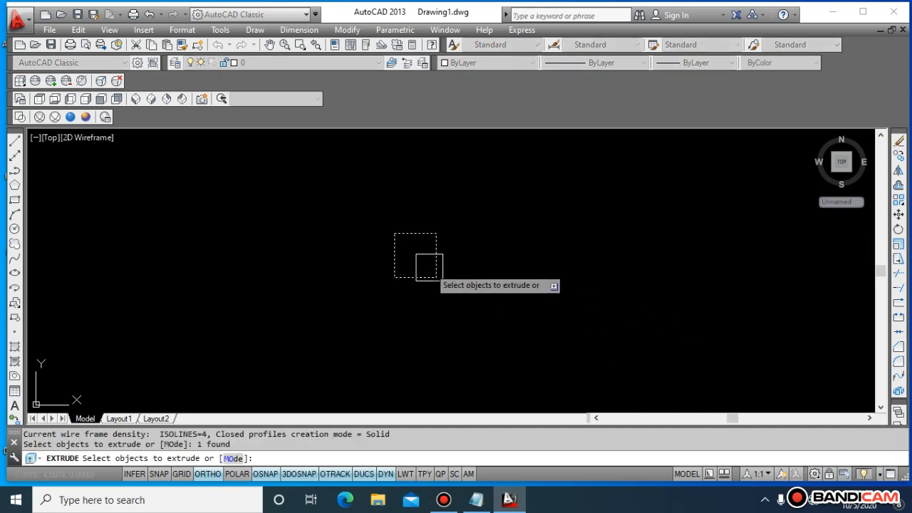
key("Return")
type("1")
key("Return")
key("Escape")
key("Escape")
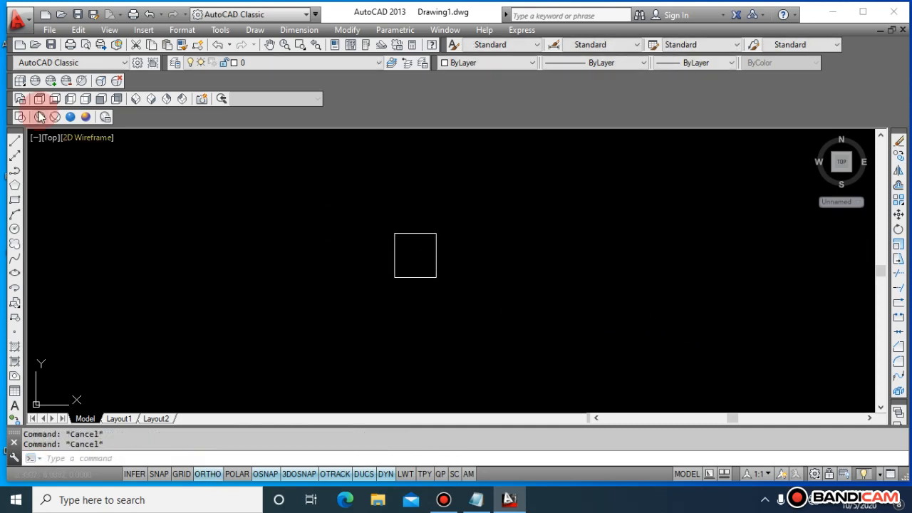
Step: Show the box in the SW Isometric view with the Conceptual visual style
left_click(84, 118)
left_click(134, 99)
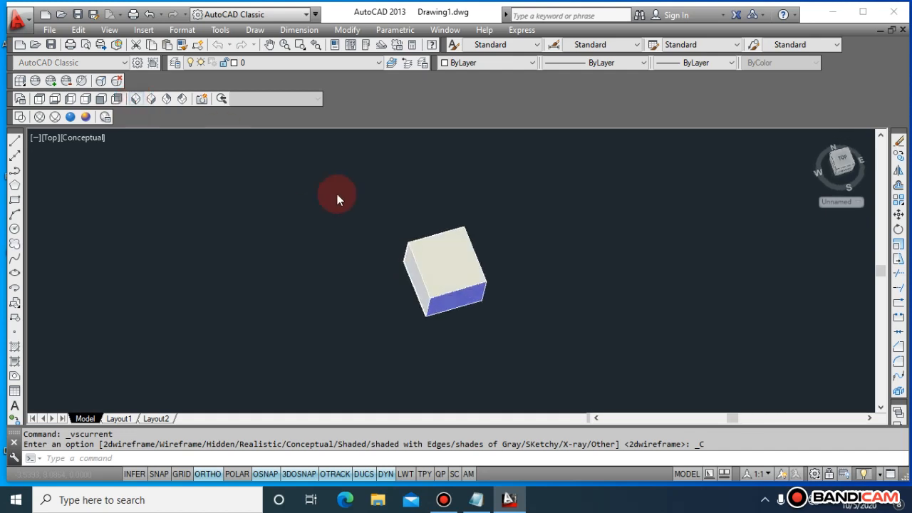
key("Escape")
key("Escape")
type("z")
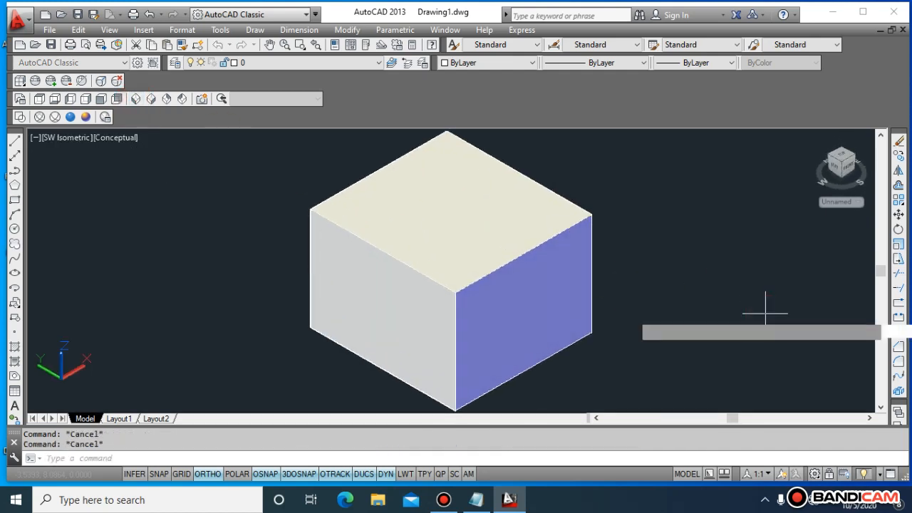
key("Return")
type("e")
key("Escape")
key("Escape")
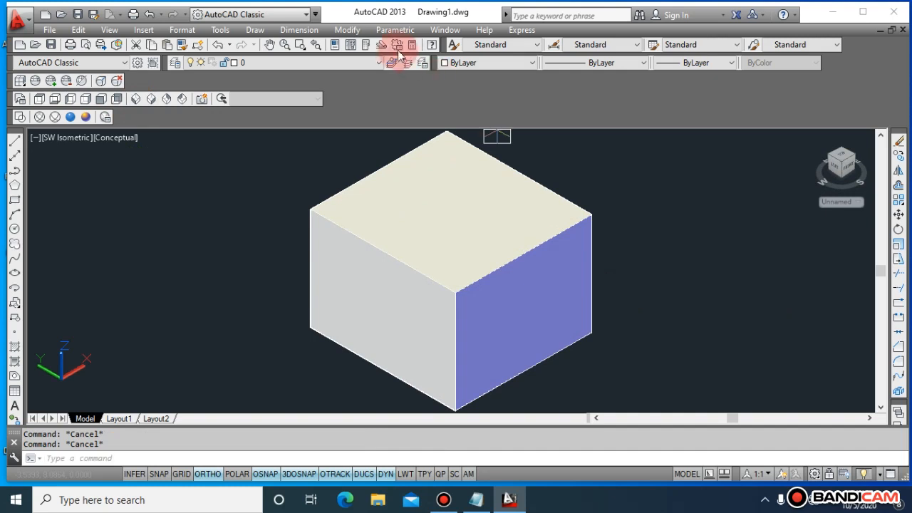
mouse_move(418, 5)
left_click(578, 9)
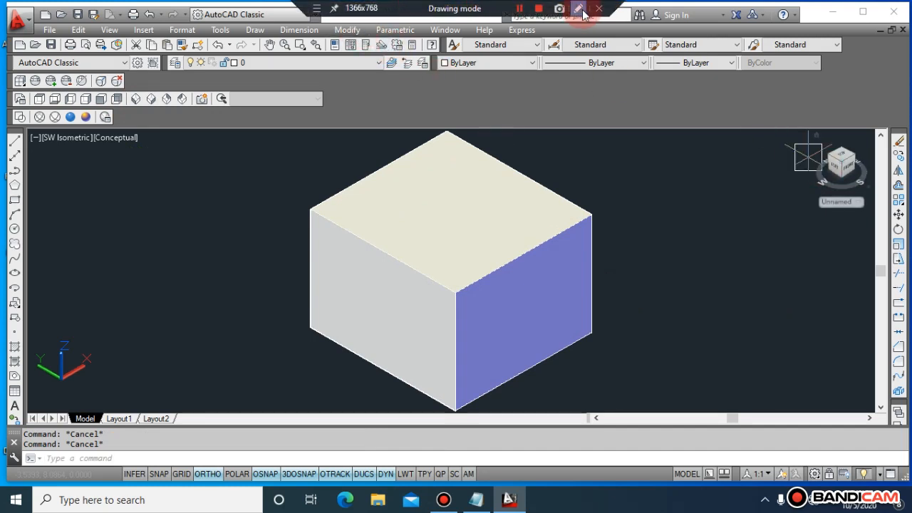
left_click(903, 125)
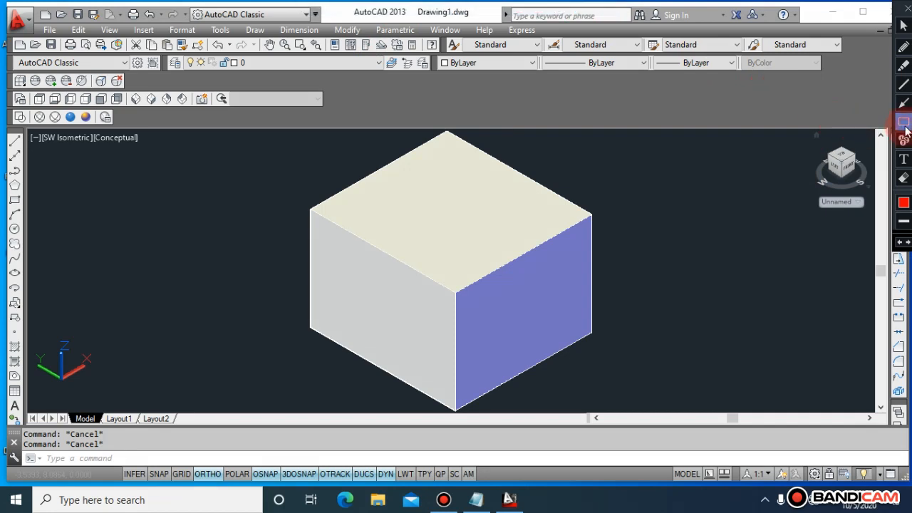
left_click_drag(325, 13, 370, 35)
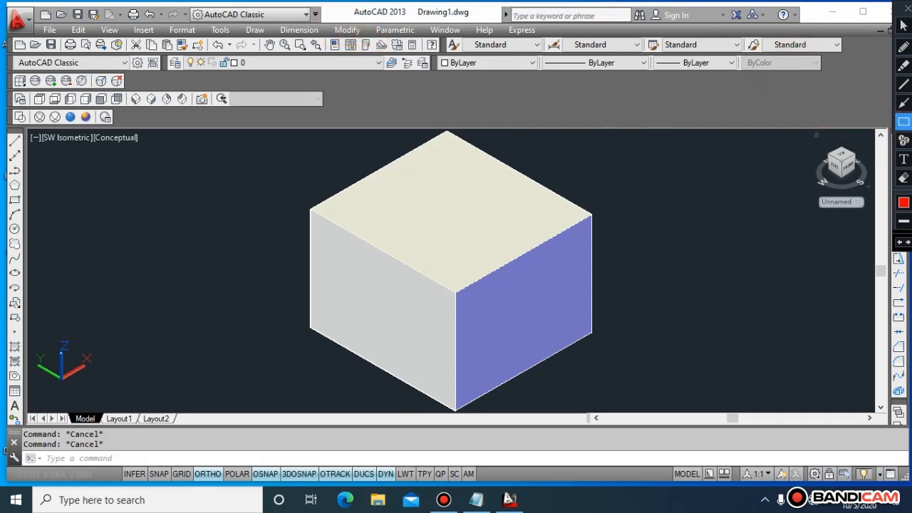
left_click(904, 26)
left_click(519, 214)
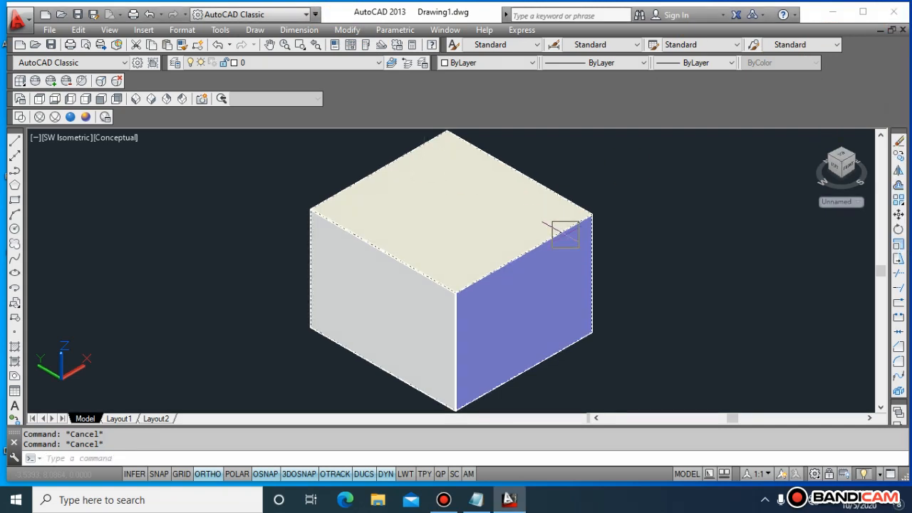
Step: Start a 3D Array of the box and choose the Rectangular array type
left_click(346, 29)
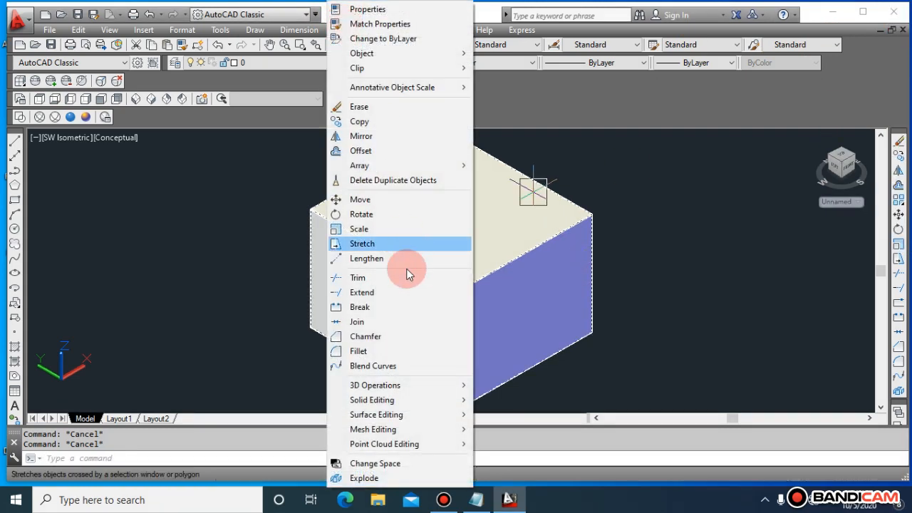
mouse_move(422, 386)
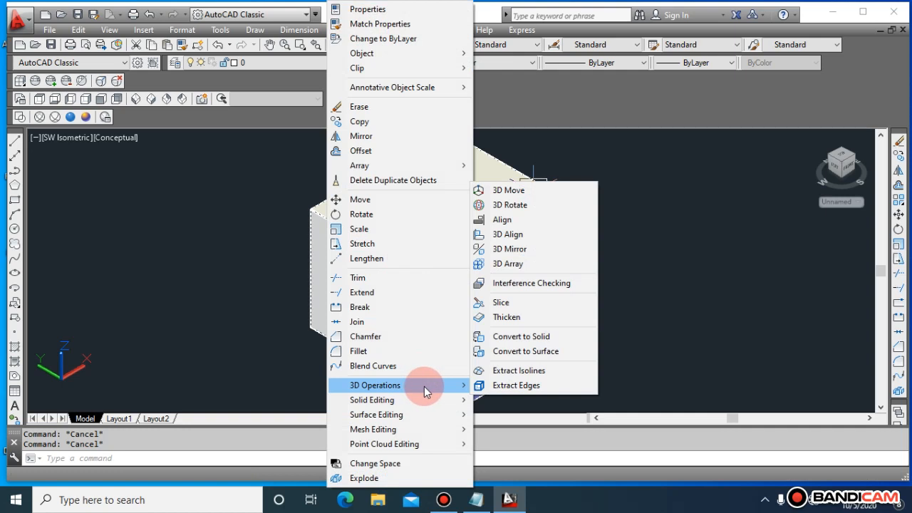
left_click(526, 269)
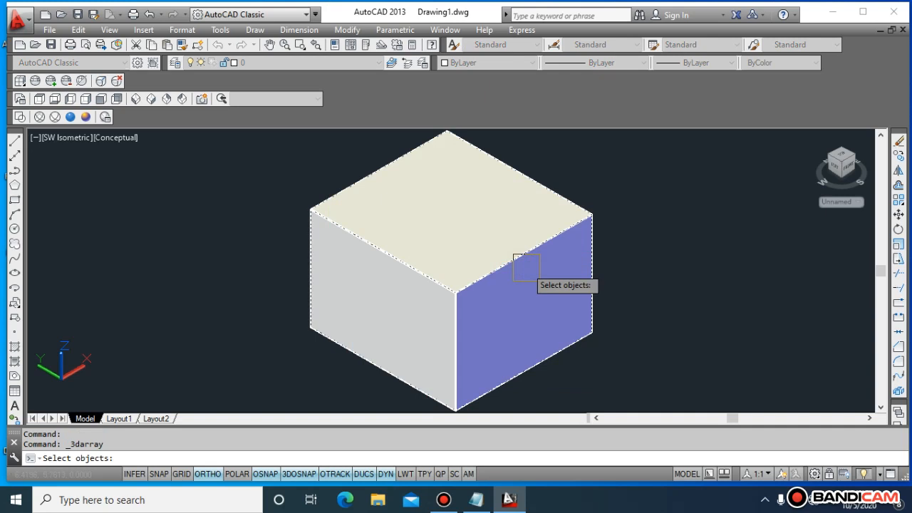
left_click(527, 268)
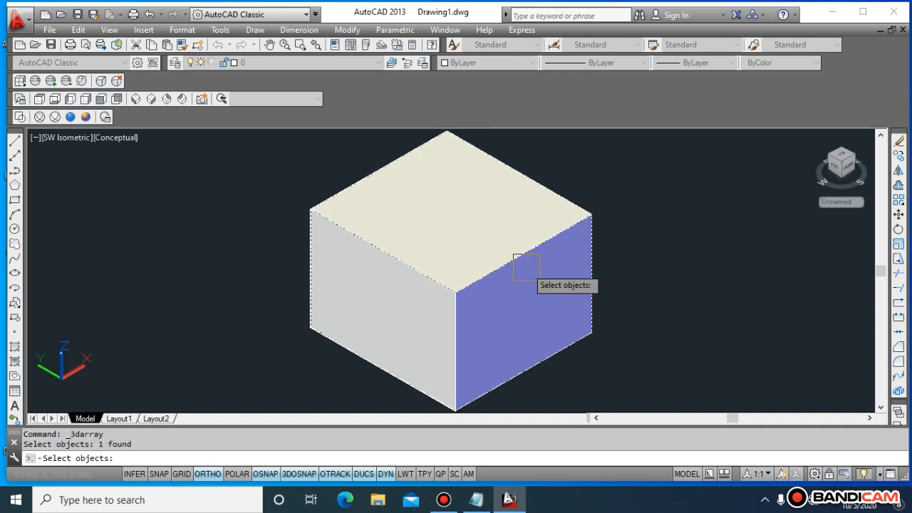
right_click(527, 268)
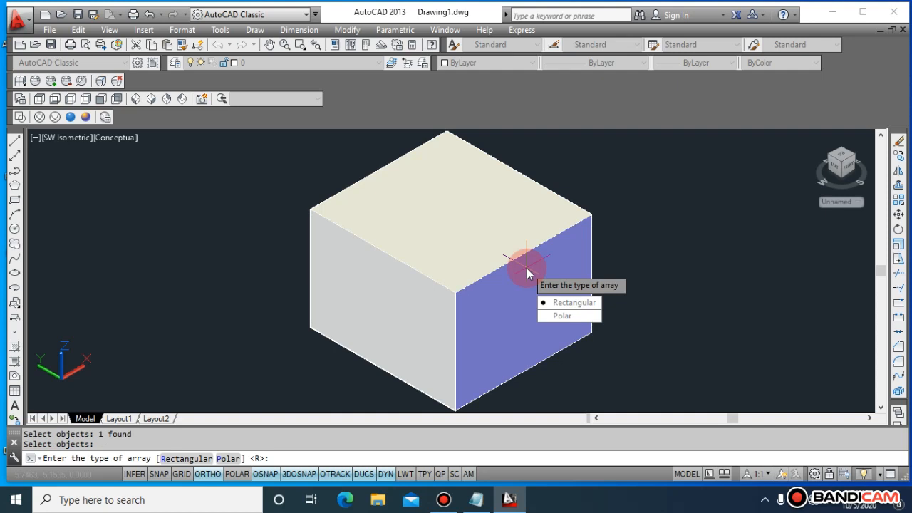
type("r")
key("Return")
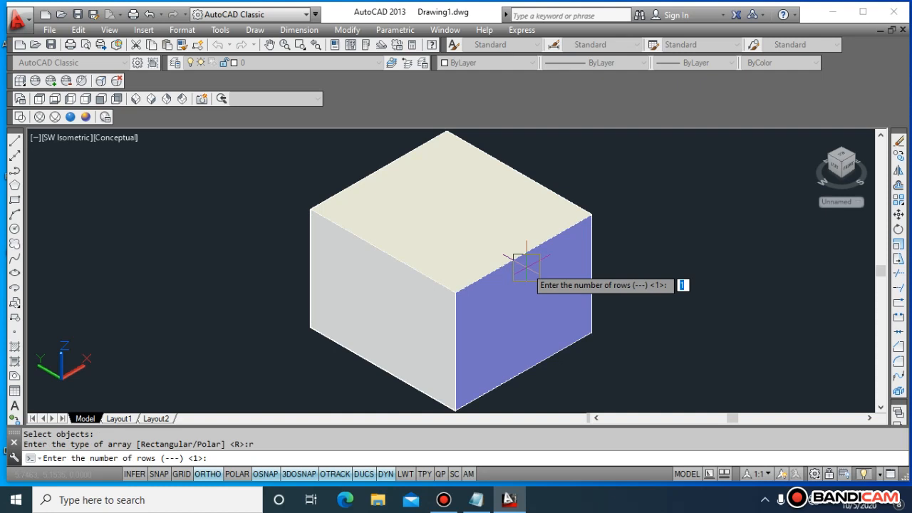
Step: Set the 3D array to 3 rows, 3 columns and 4 levels
type("3")
right_click(527, 268)
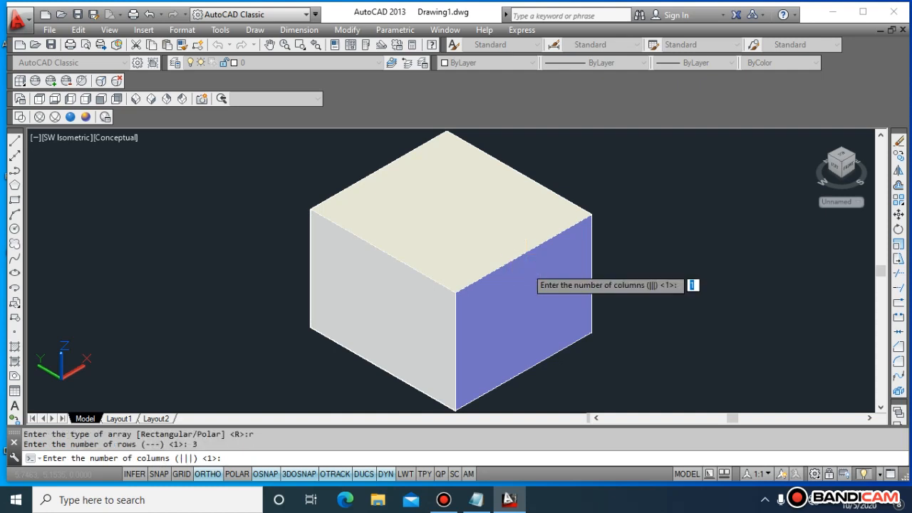
type("3")
right_click(527, 268)
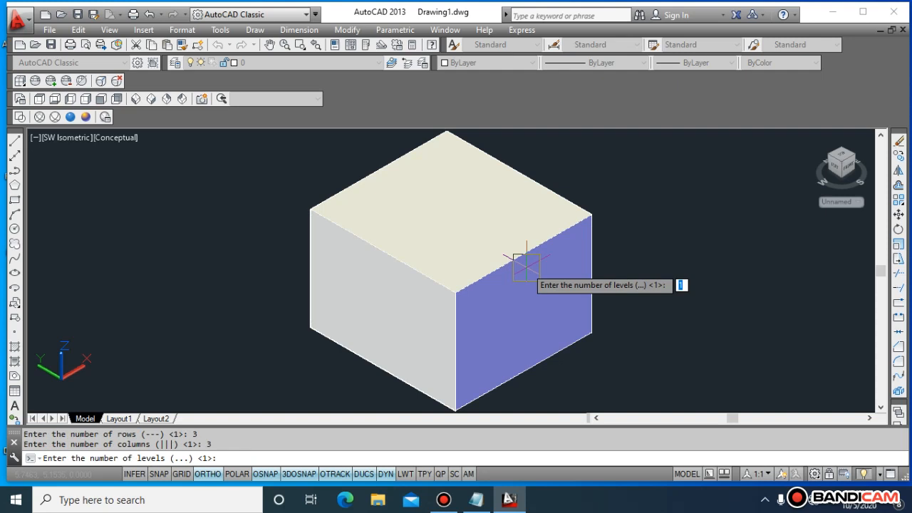
type("4")
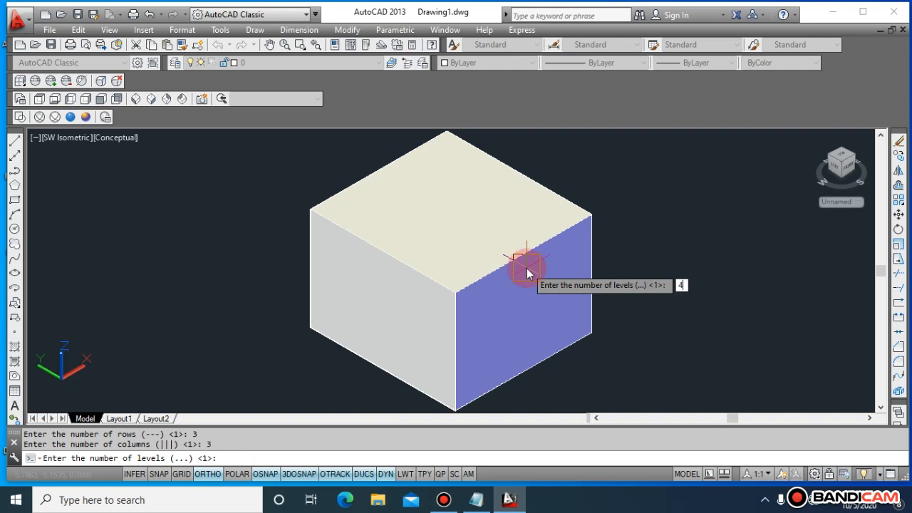
right_click(527, 268)
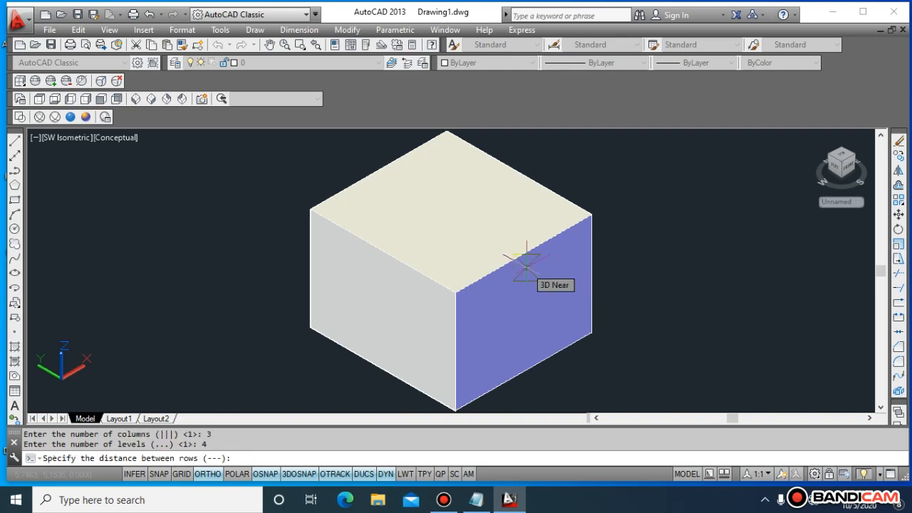
Step: Set the row and column distances to 1, specify the level distance, and finish the 3D array
type("1")
key("Return")
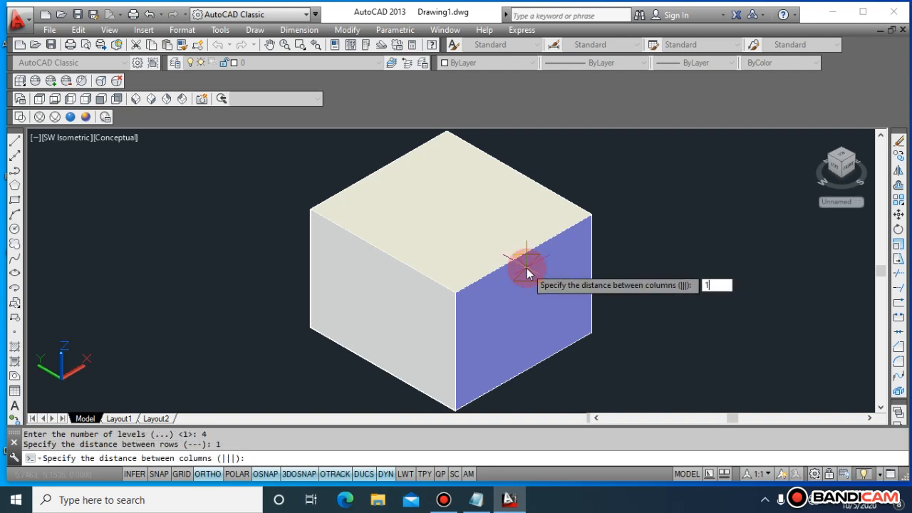
type("1")
key("Return")
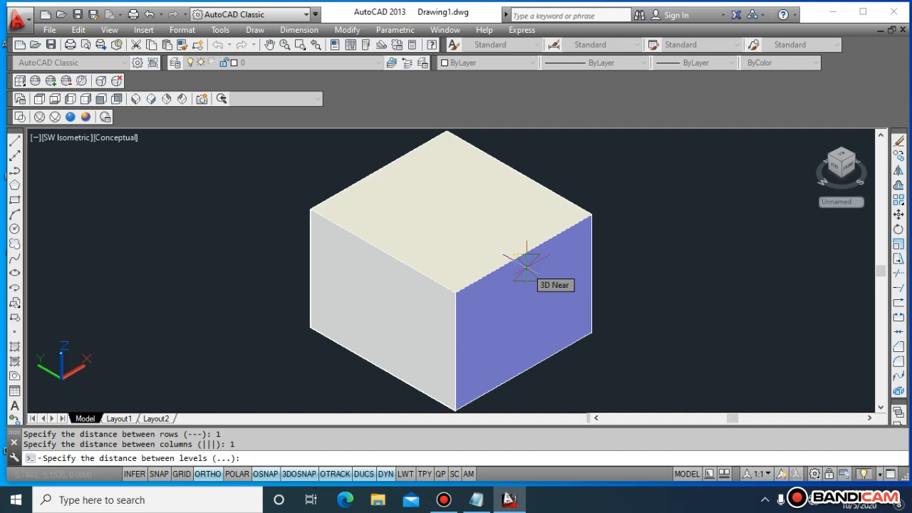
left_click(527, 268)
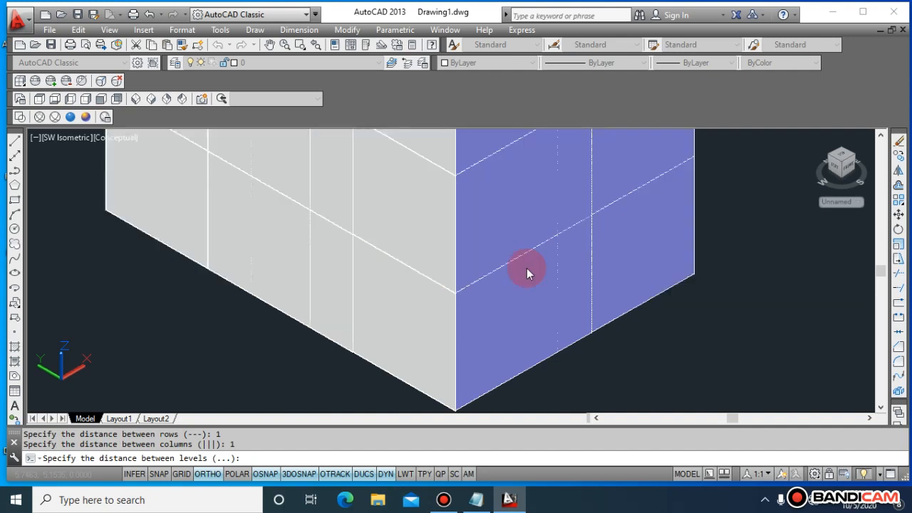
key("Escape")
key("Escape")
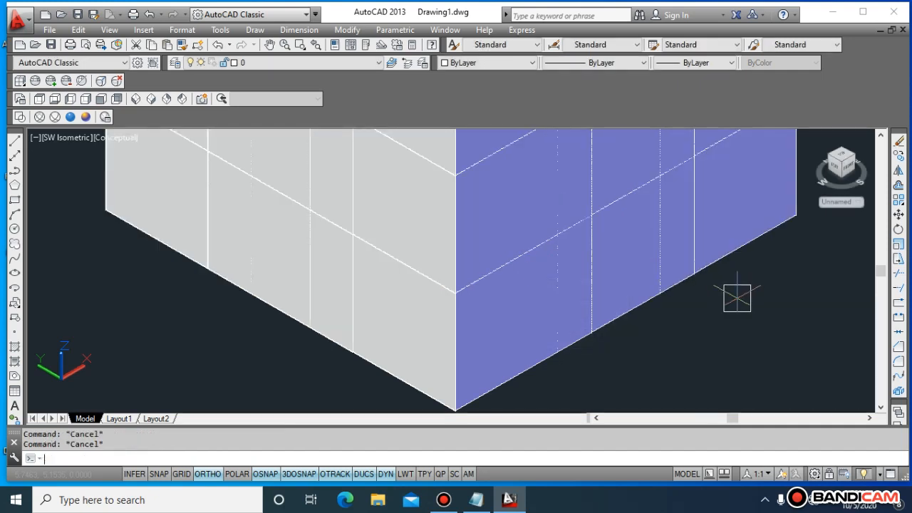
Step: Zoom to the drawing extents to examine the complete array of boxes
type("z")
key("Return")
key("Escape")
key("Escape")
key("Escape")
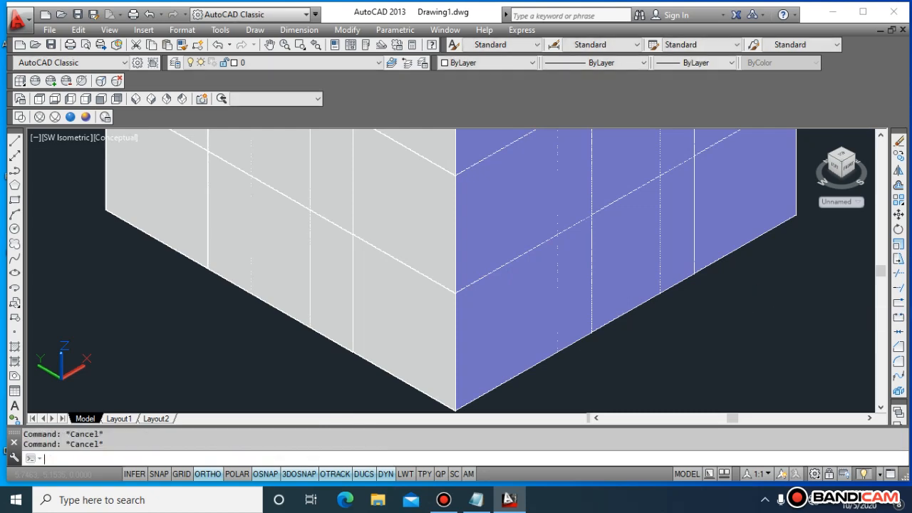
type("z")
key("Return")
type("e")
key("Return")
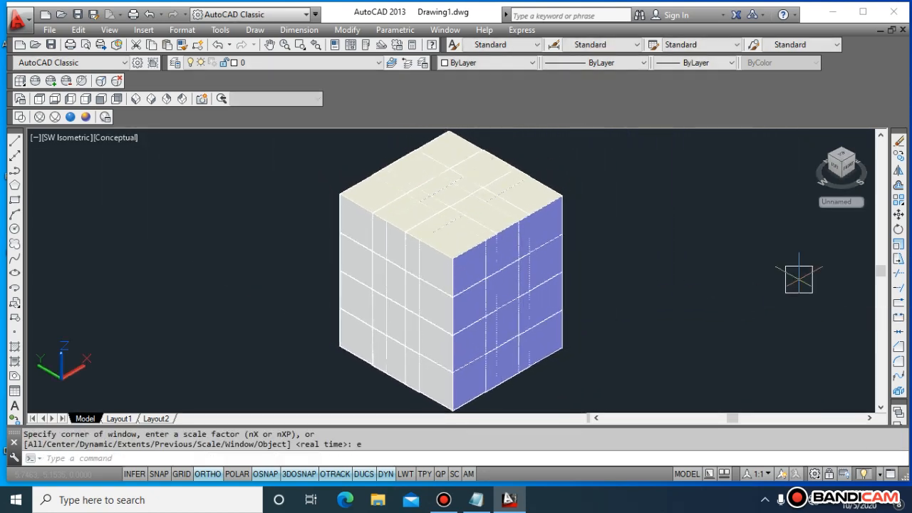
key("Escape")
key("Escape")
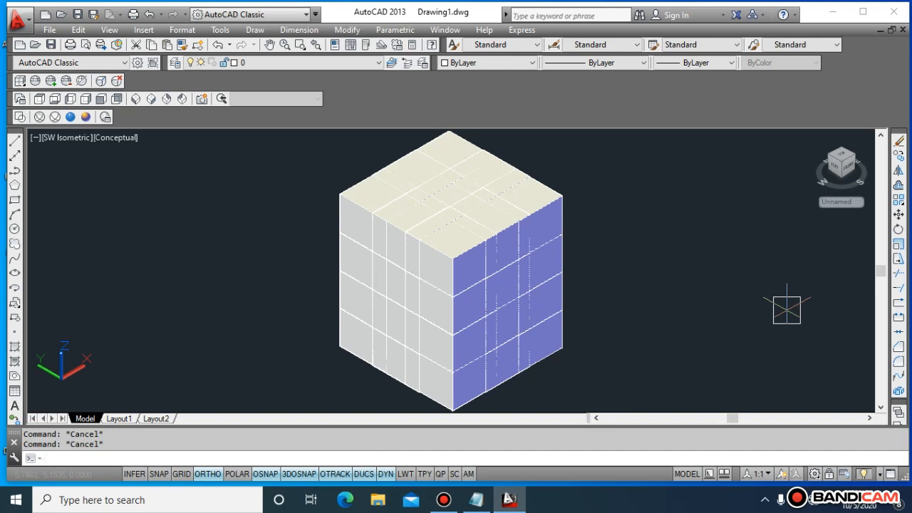
Step: Erase all the arrayed boxes, including the single one left over, to empty the drawing
left_click(787, 310)
left_click(332, 197)
type("e")
key("Return")
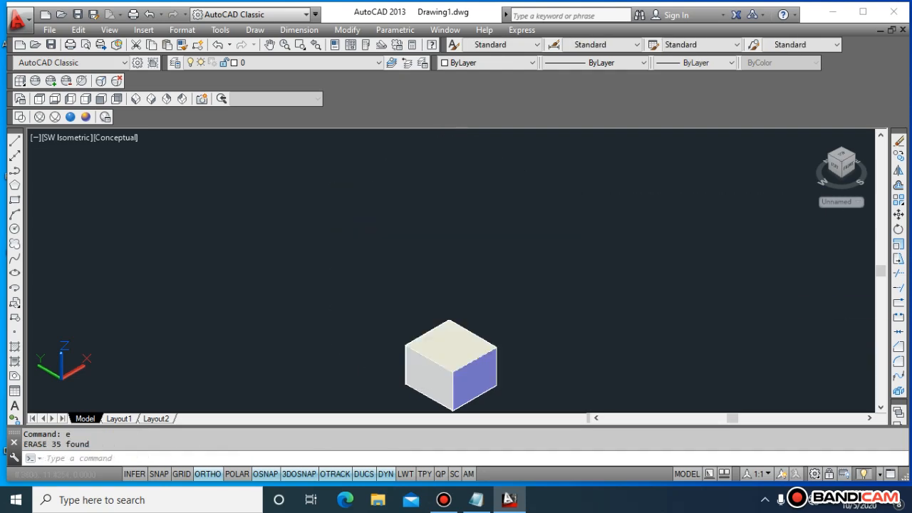
left_click(569, 349)
left_click(410, 309)
key("Delete")
key("Escape")
key("Escape")
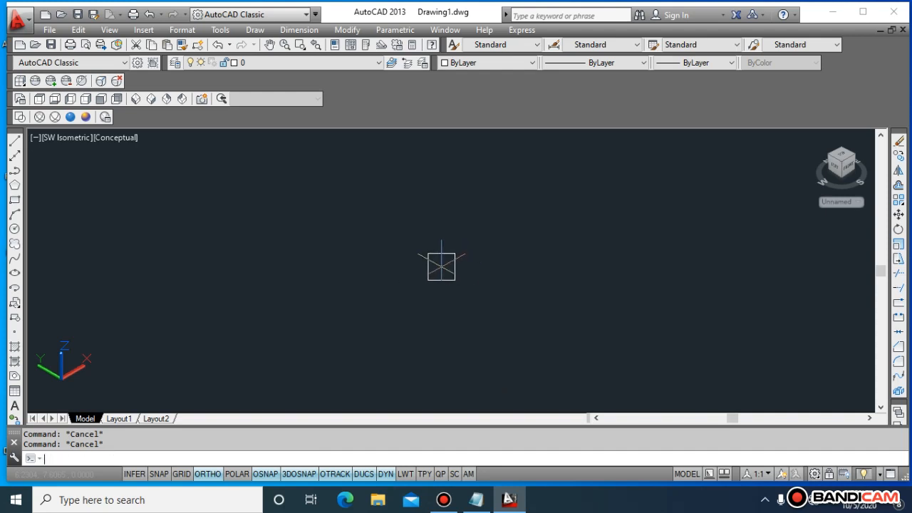
left_click(347, 30)
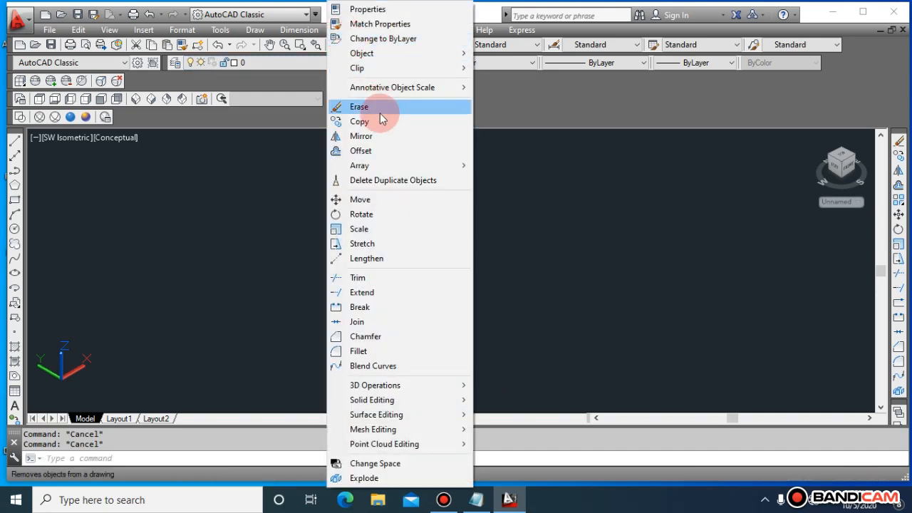
mouse_move(405, 394)
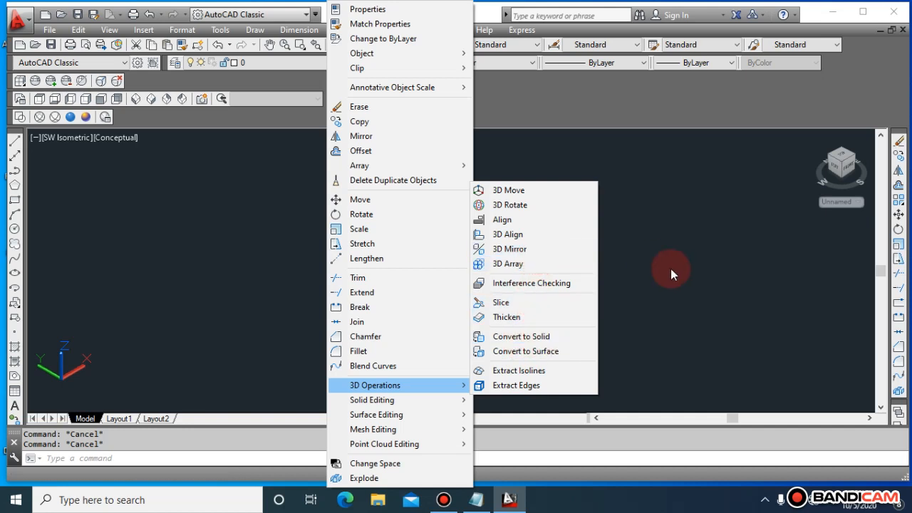
key("Escape")
key("Escape")
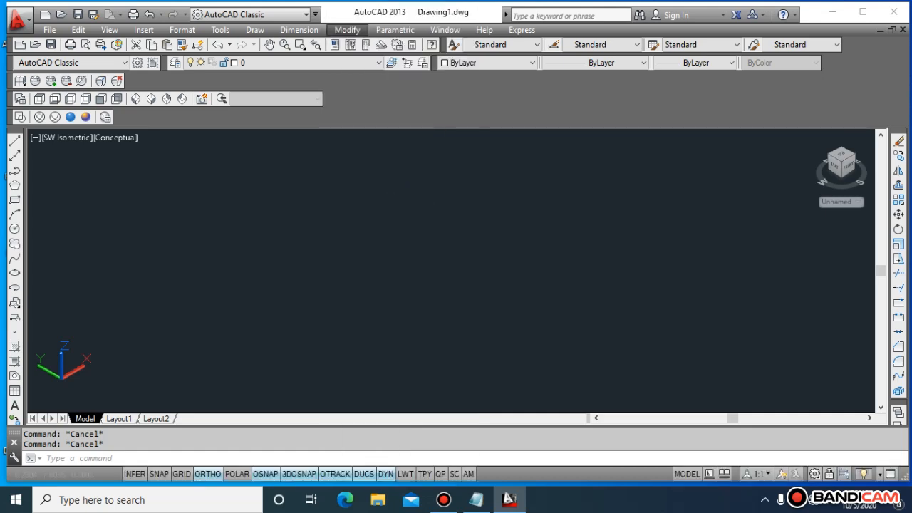
left_click(352, 36)
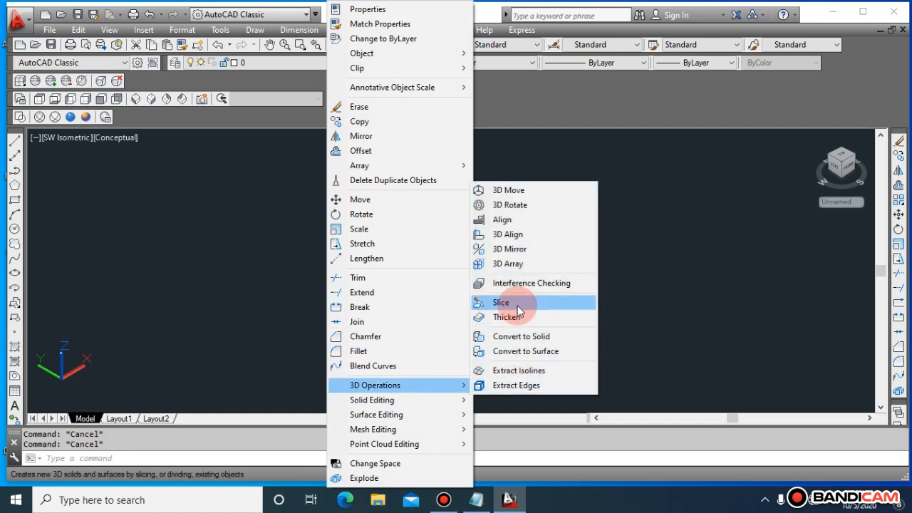
key("Escape")
key("Escape")
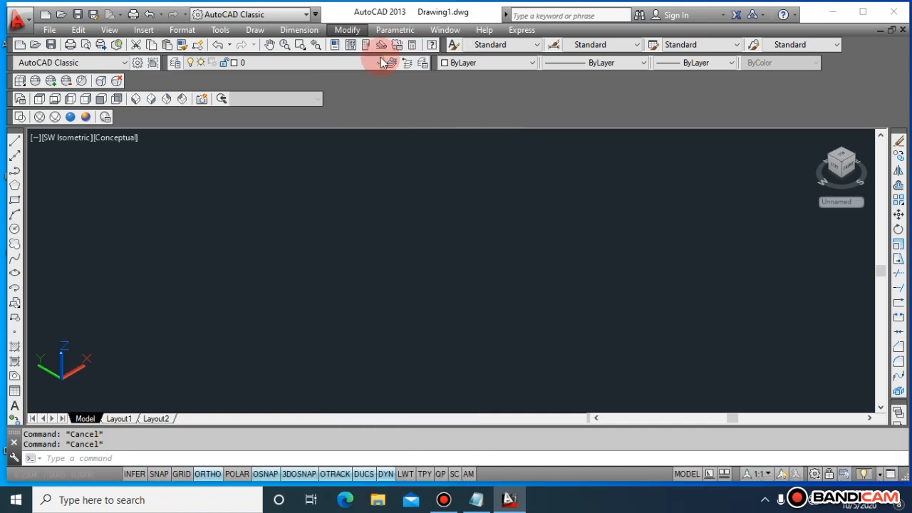
left_click(341, 29)
left_click(341, 23)
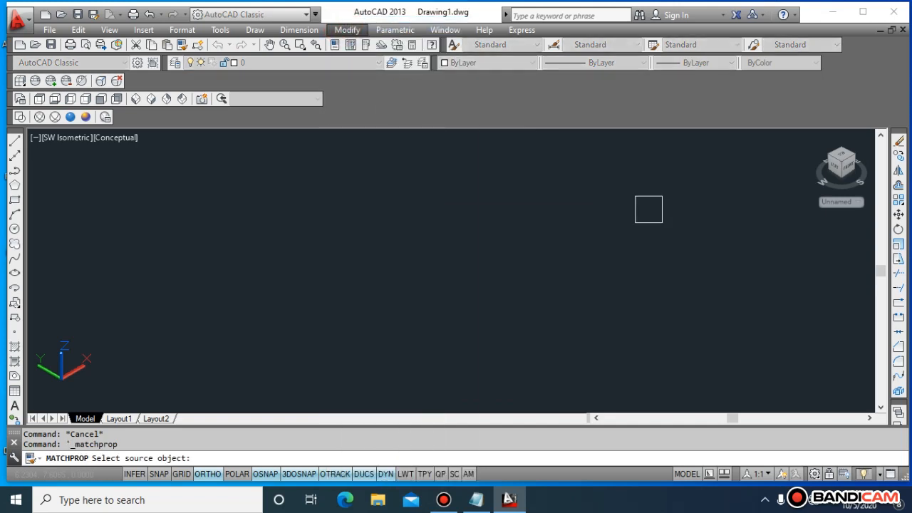
key("Escape")
key("Escape")
key("Escape")
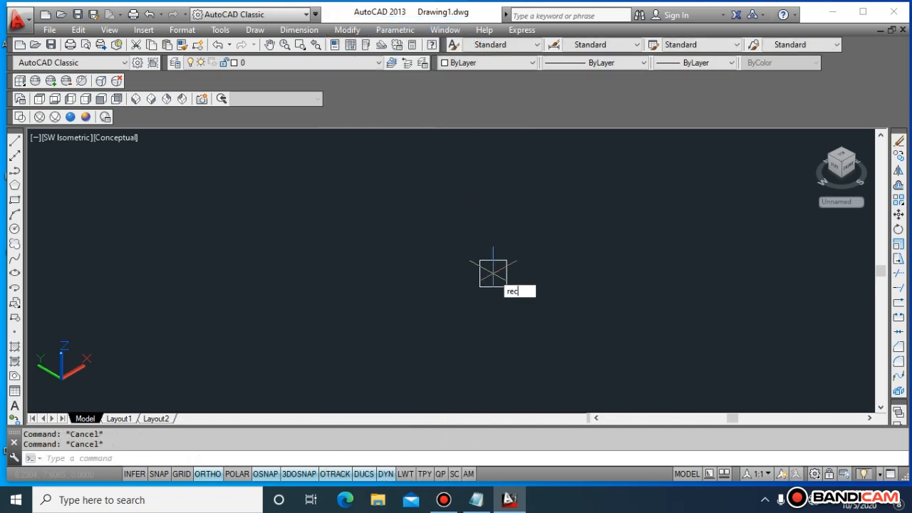
Step: Draw a small rectangle about 0.5 by 0.8 units near the middle of the drawing area
type("rec")
key("Return")
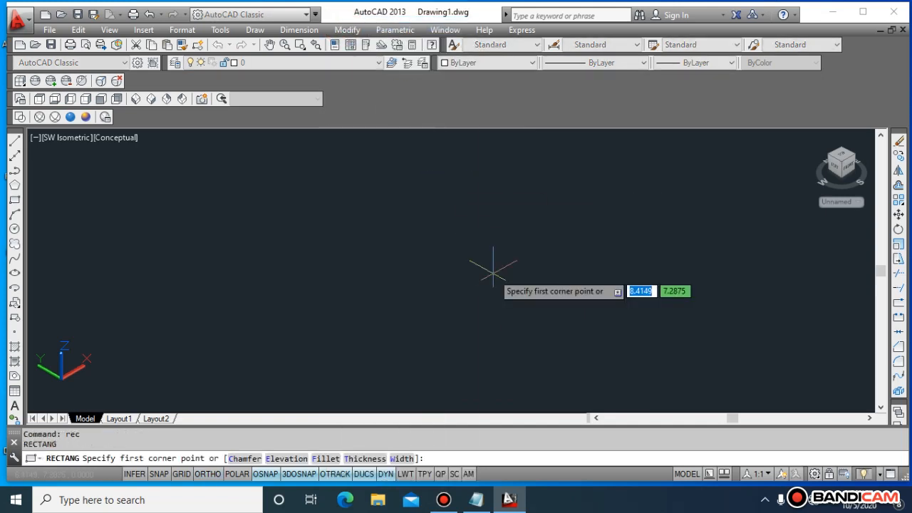
left_click(434, 257)
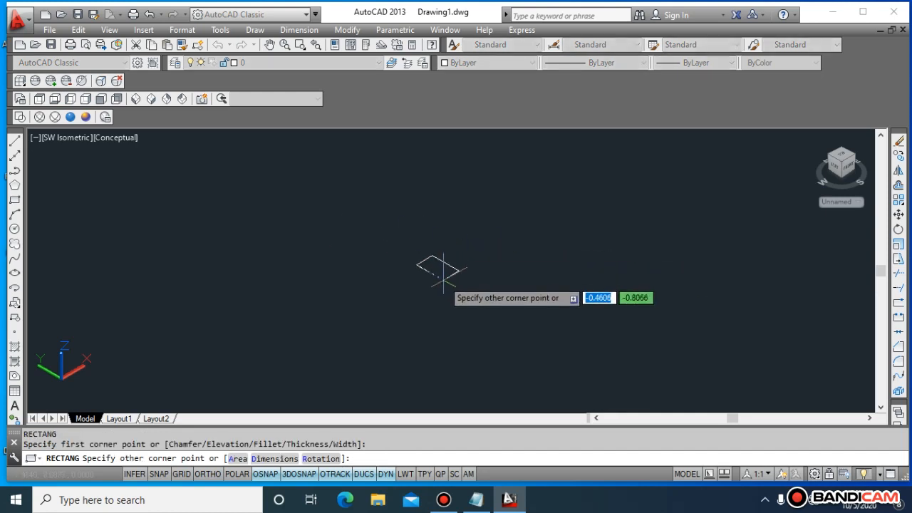
key("Escape")
key("Escape")
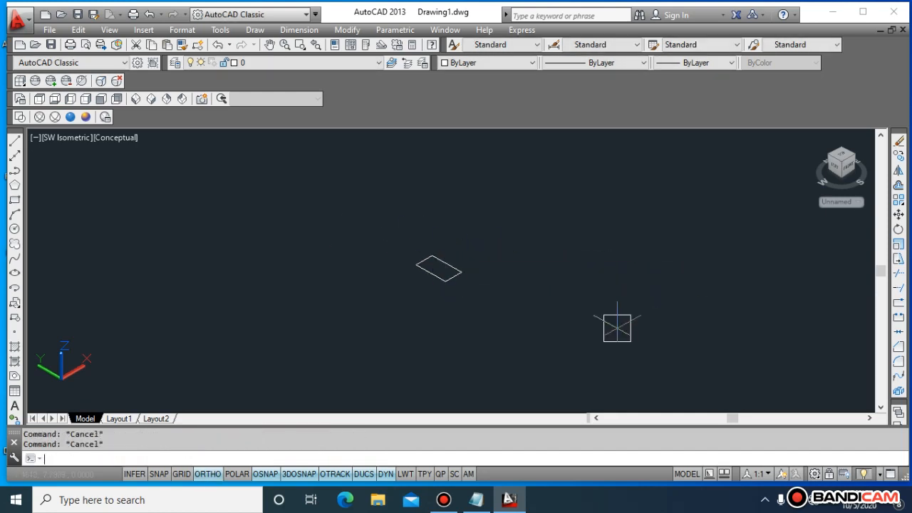
Step: Try to extrude the small rectangle downward by 4, and undo the extrusion
type("ext")
key("Return")
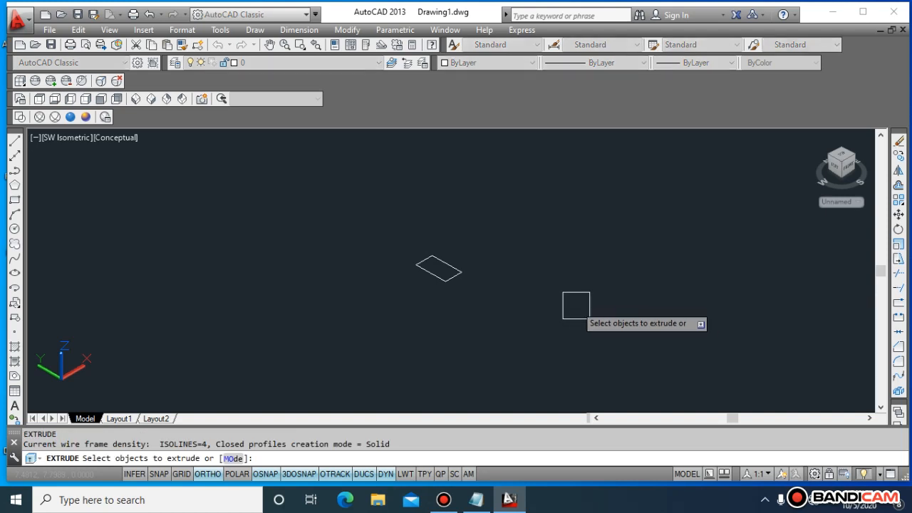
left_click(453, 278)
key("Return")
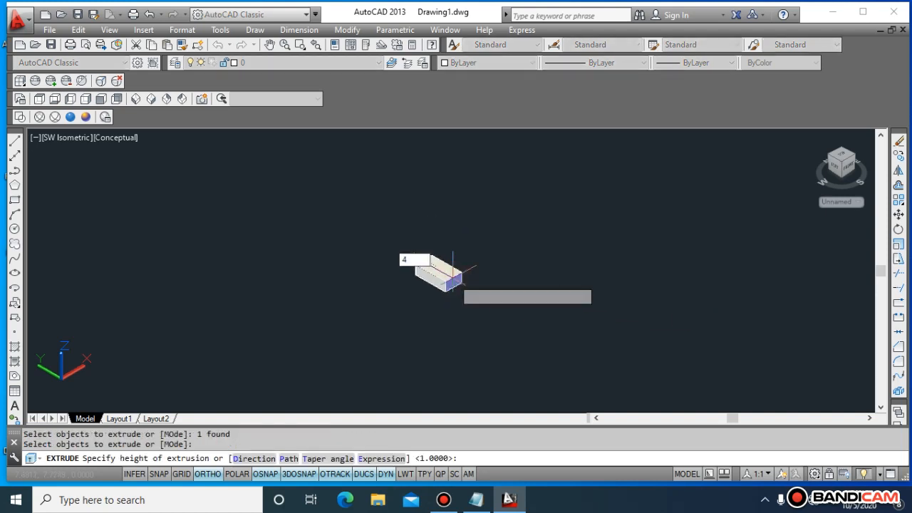
type("4")
key("Return")
key("ctrl+z")
key("Escape")
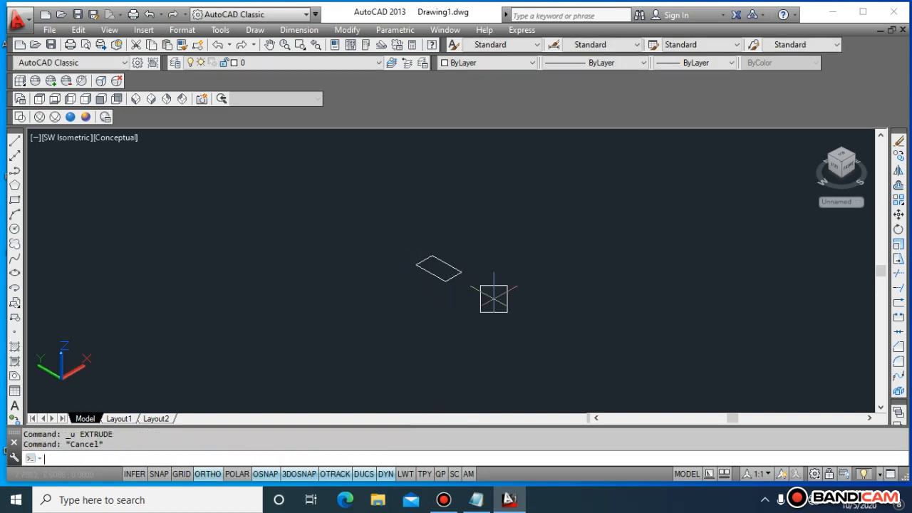
key("Escape")
Step: Extrude the small rectangle downward by 1 to form a solid box
type("ext")
key("Return")
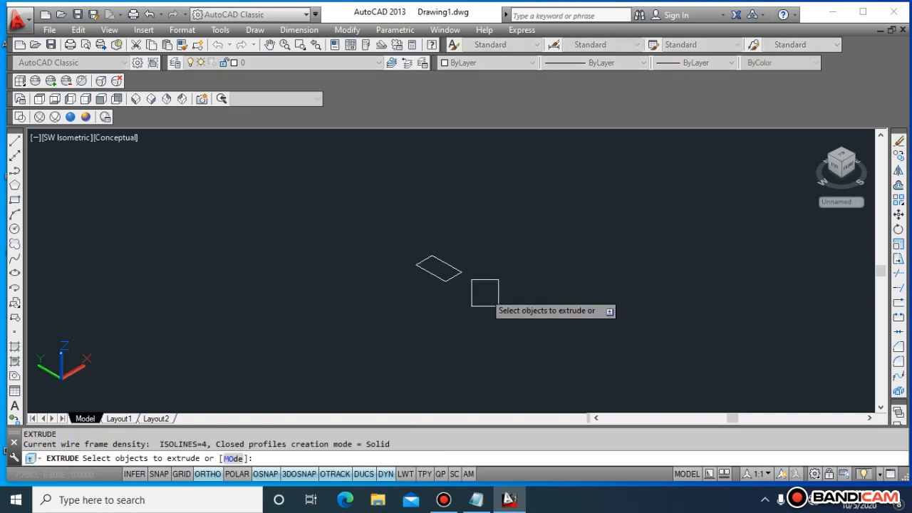
left_click(457, 276)
key("Return")
type("1")
key("Return")
key("Escape")
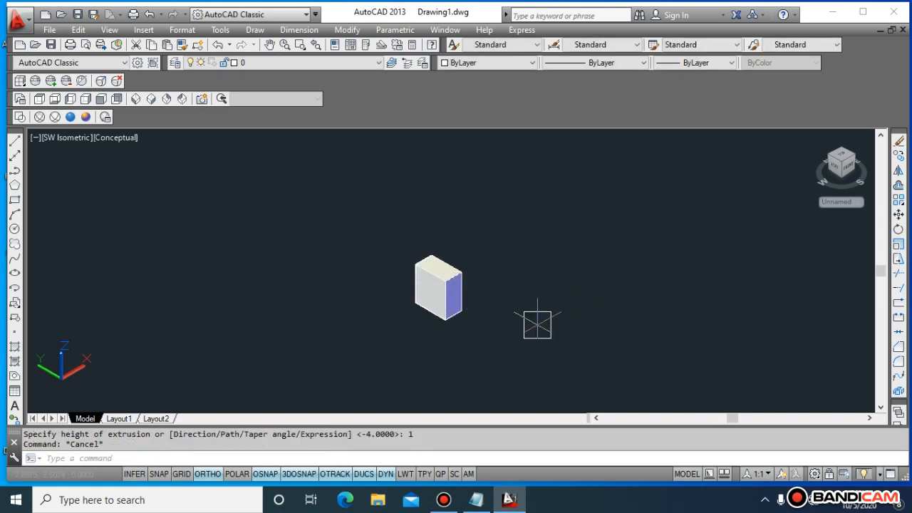
key("Escape")
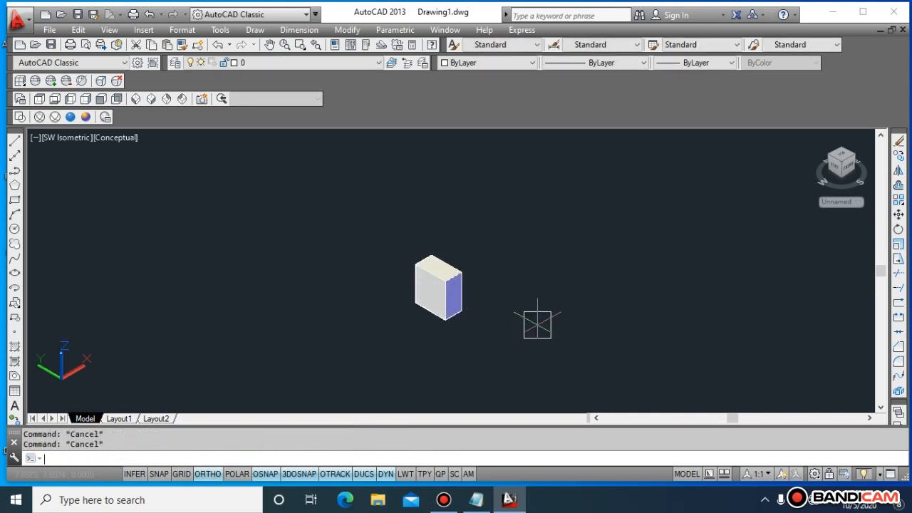
left_click(343, 47)
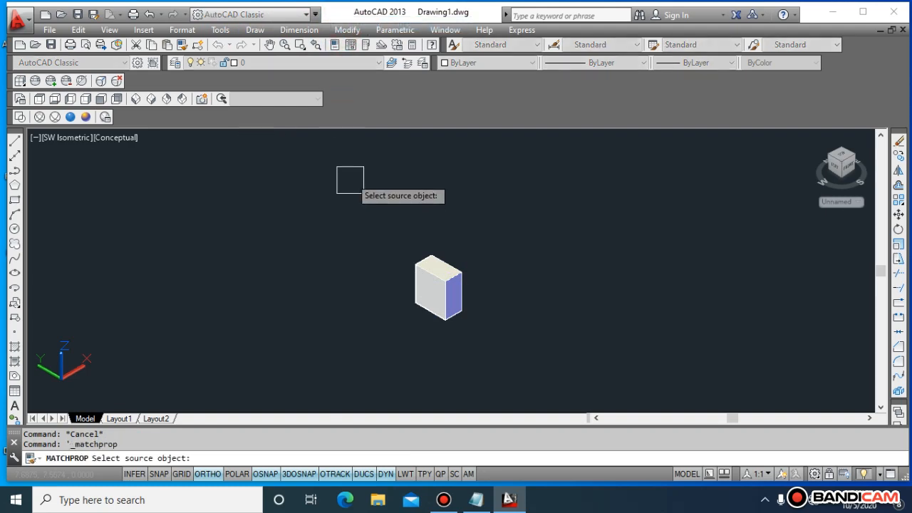
left_click(347, 30)
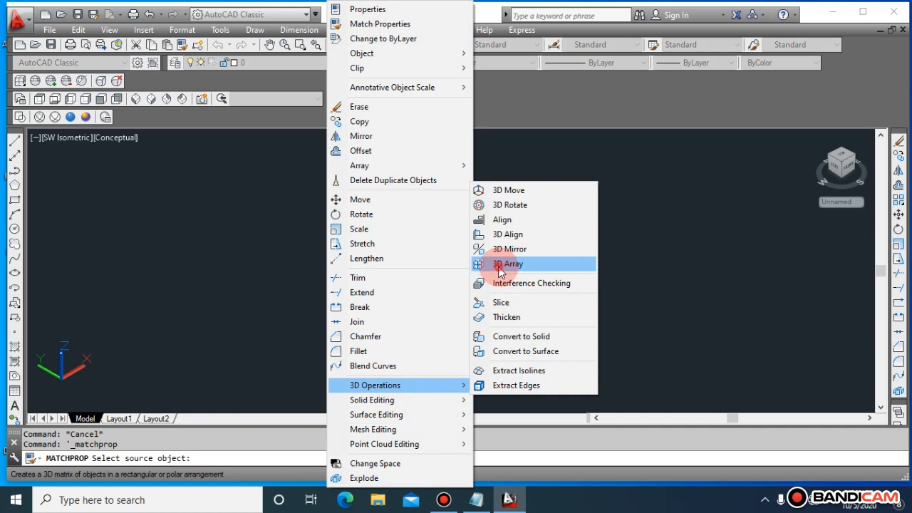
left_click(503, 265)
left_click(451, 285)
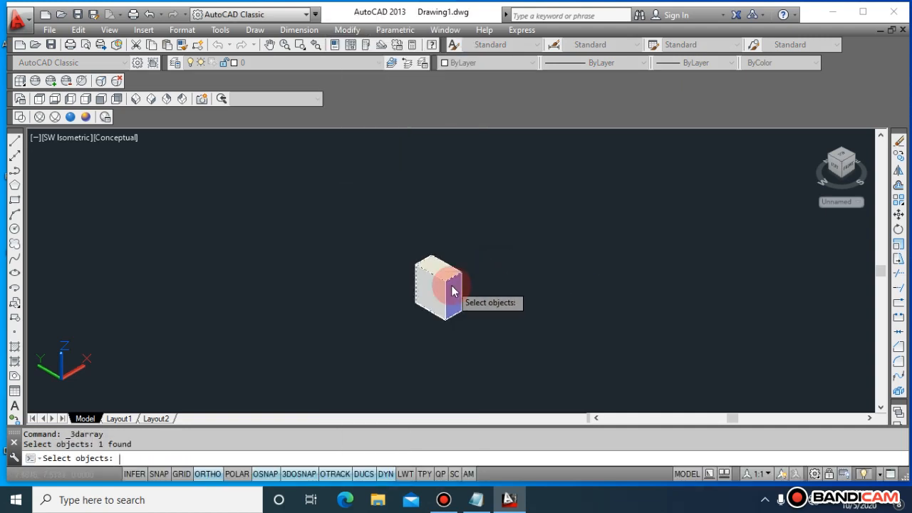
right_click(453, 289)
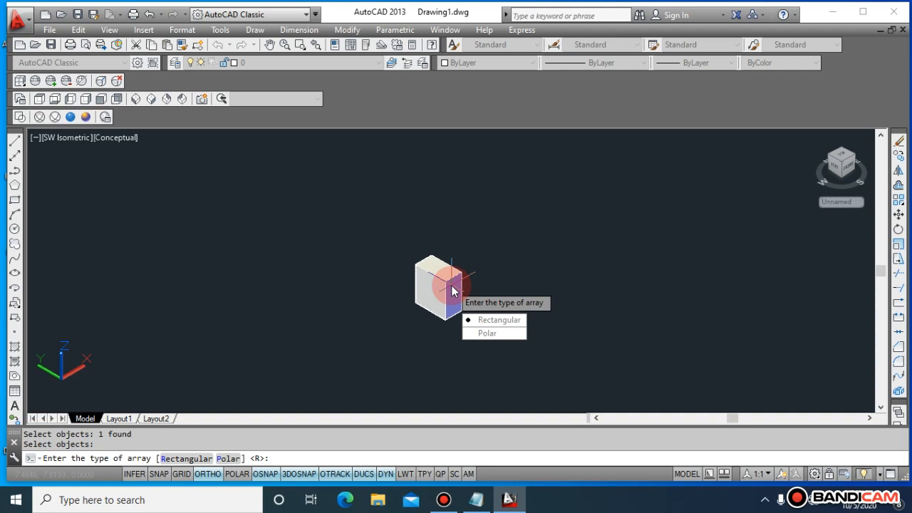
type("p")
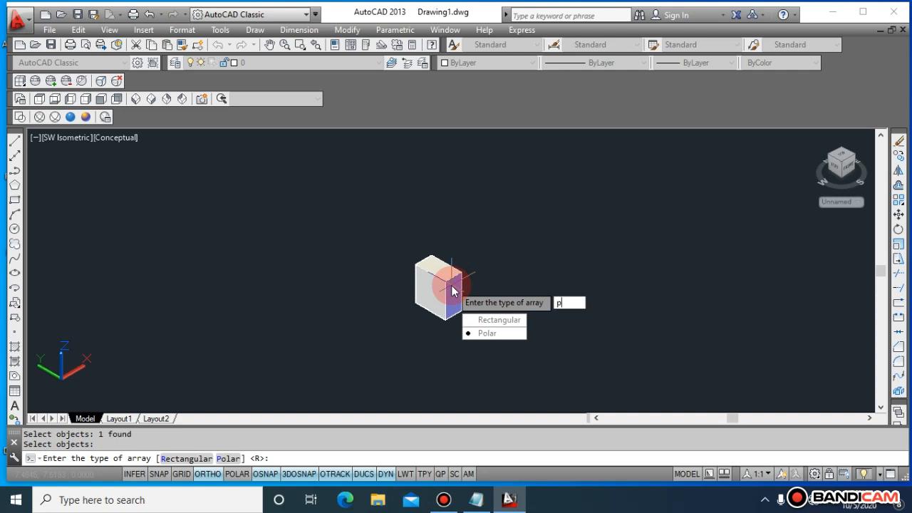
key("Return")
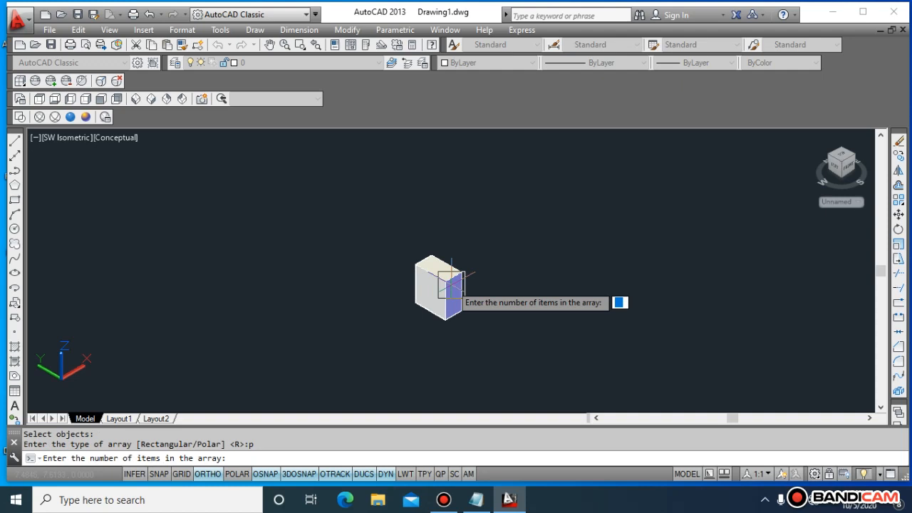
type("5")
key("Return")
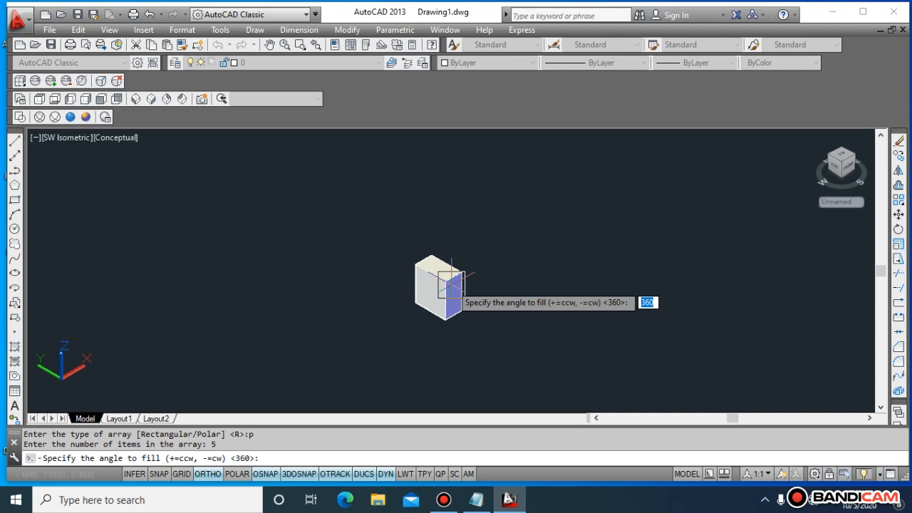
left_click(452, 290)
type("+")
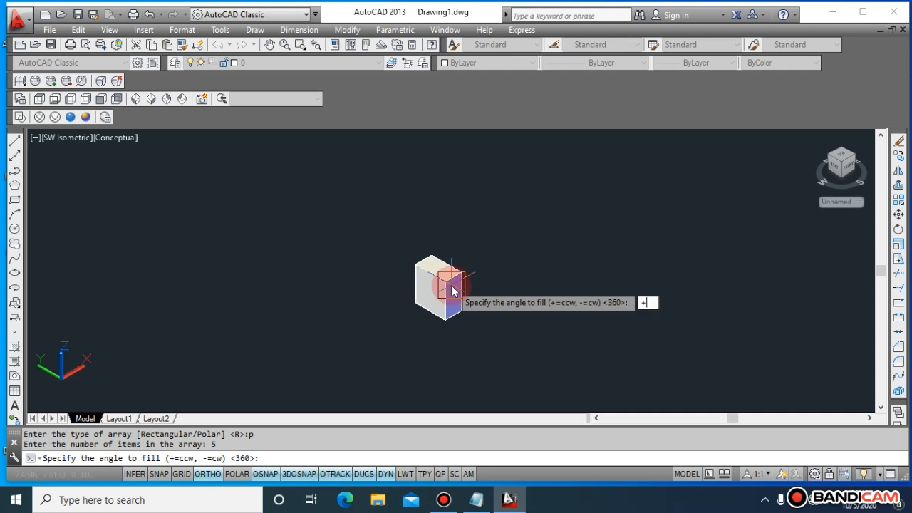
key("Return")
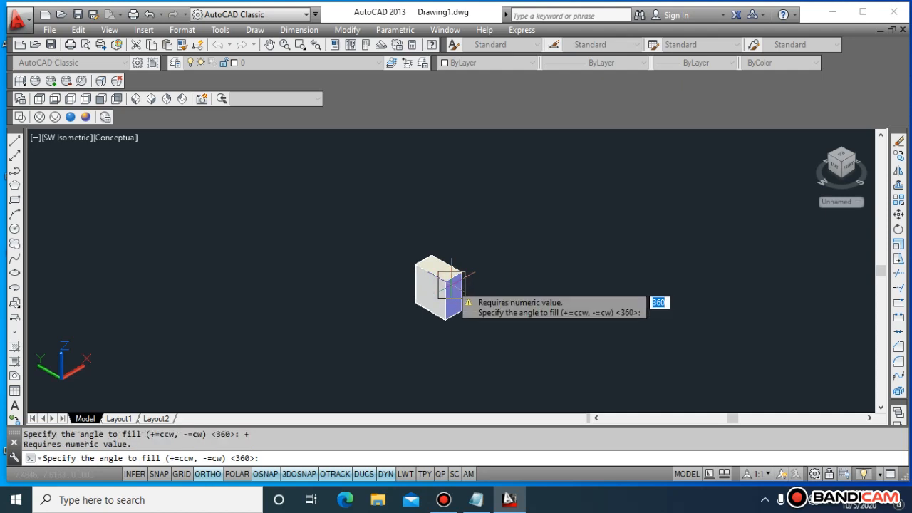
key("Escape")
key("Escape")
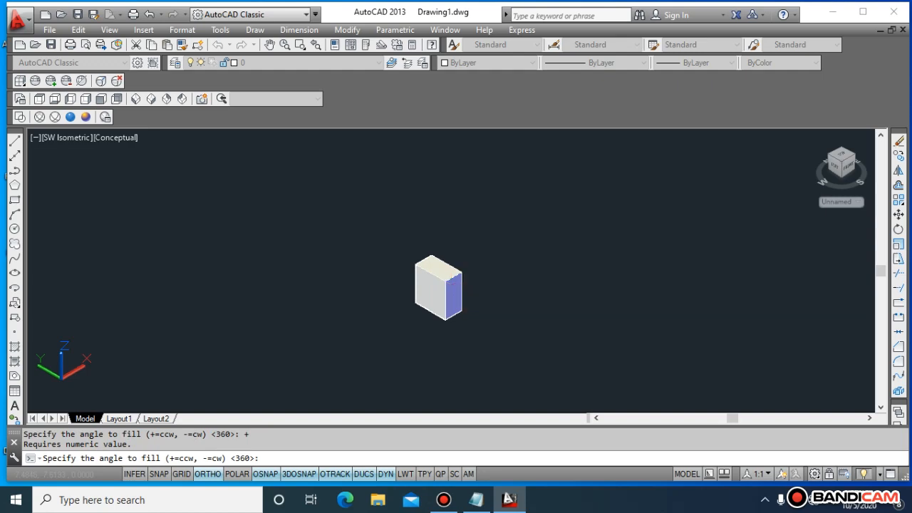
Step: Create a polar 3D array of the box with 5 rotated items over 360 degrees, around a two-point axis picked beside the box
left_click(347, 30)
mouse_move(401, 386)
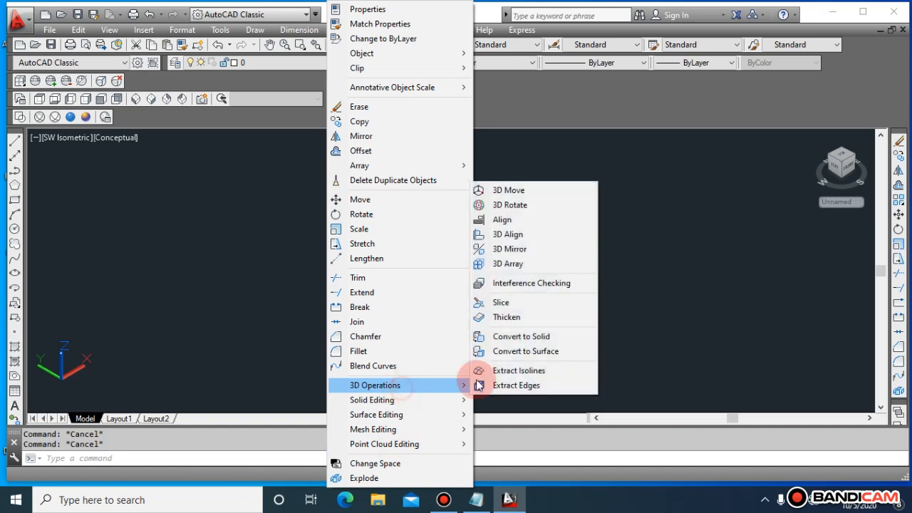
left_click(543, 264)
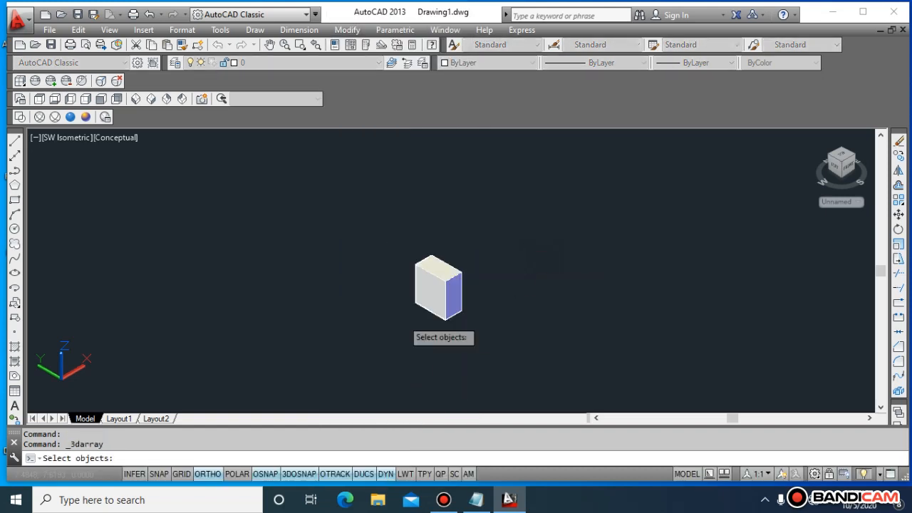
left_click(433, 300)
key("Return")
type("p")
key("Return")
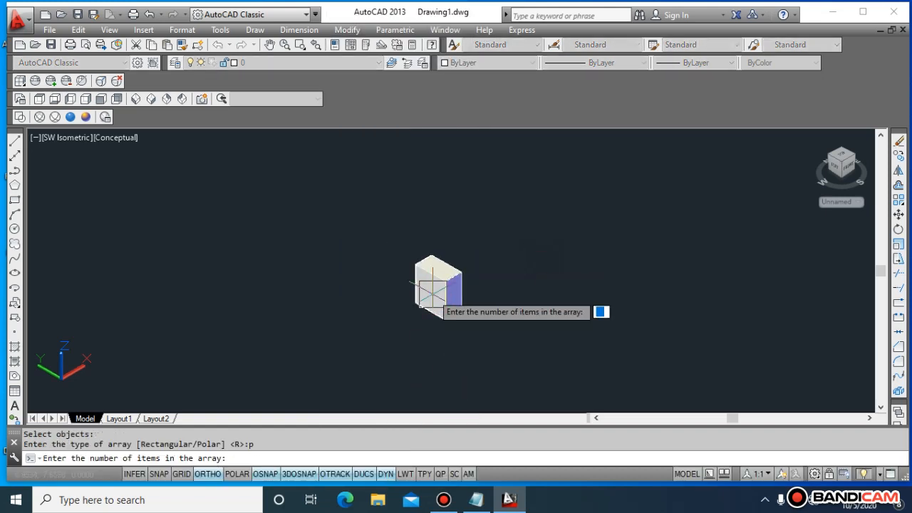
type("5")
key("Return")
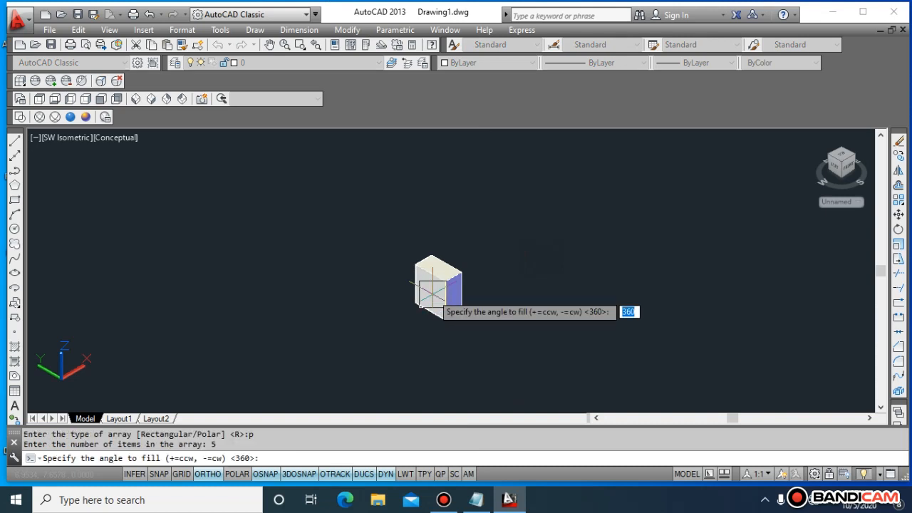
type("360")
key("Return")
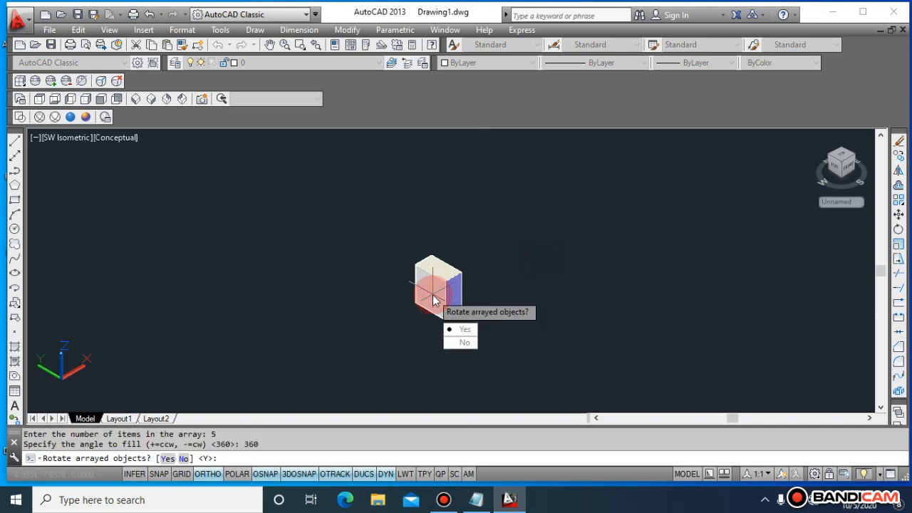
left_click(464, 329)
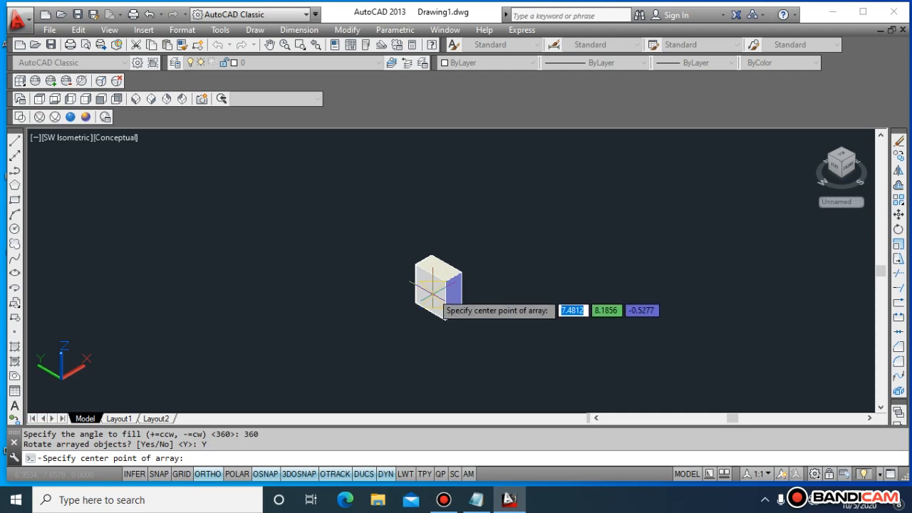
left_click(540, 235)
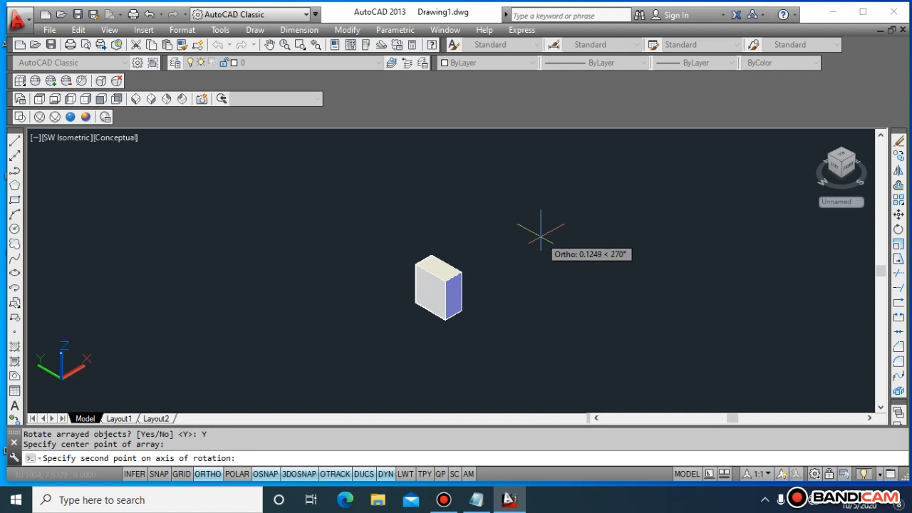
left_click(402, 197)
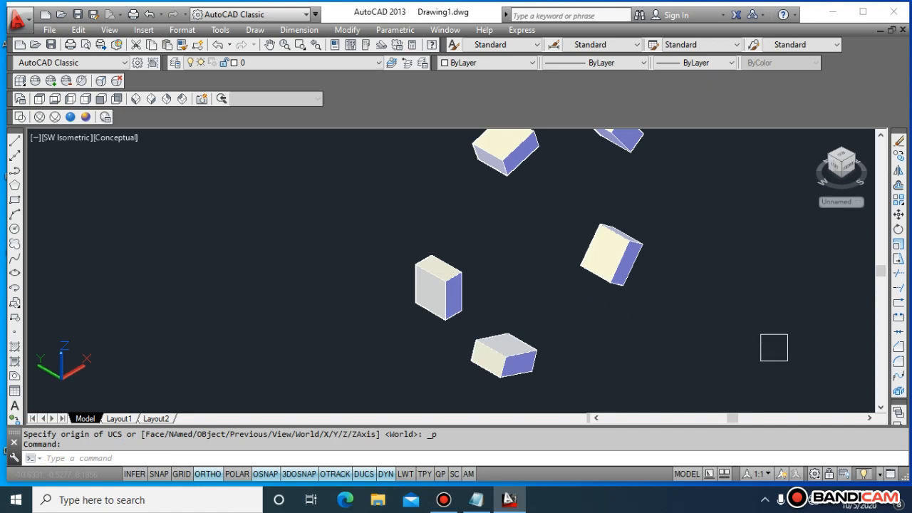
Step: Orbit the model in 3D to examine the arrangement of the polar-arrayed boxes from a higher angle
key("Escape")
key("Escape")
type("3do")
key("Return")
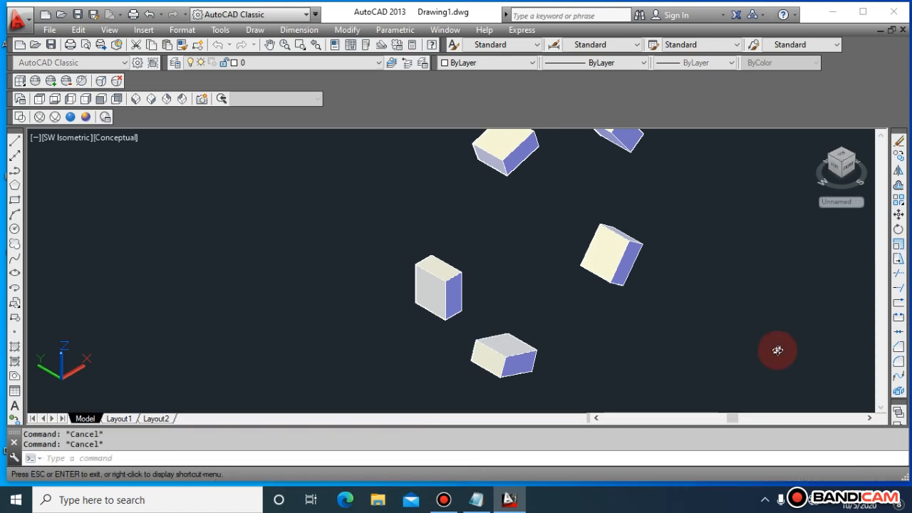
left_click_drag(701, 241, 691, 265)
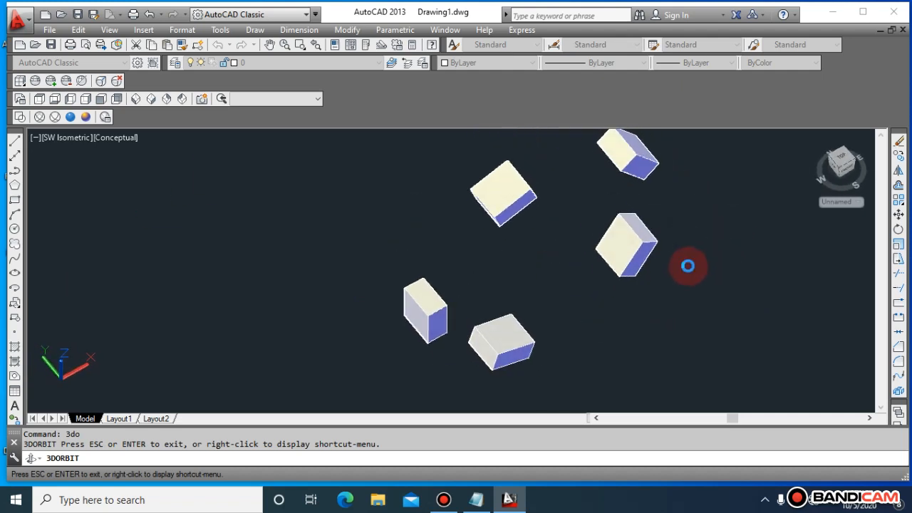
key("Escape")
key("Escape")
Step: Erase all the polar-arrayed boxes with a crossing selection to empty the drawing
left_click(730, 349)
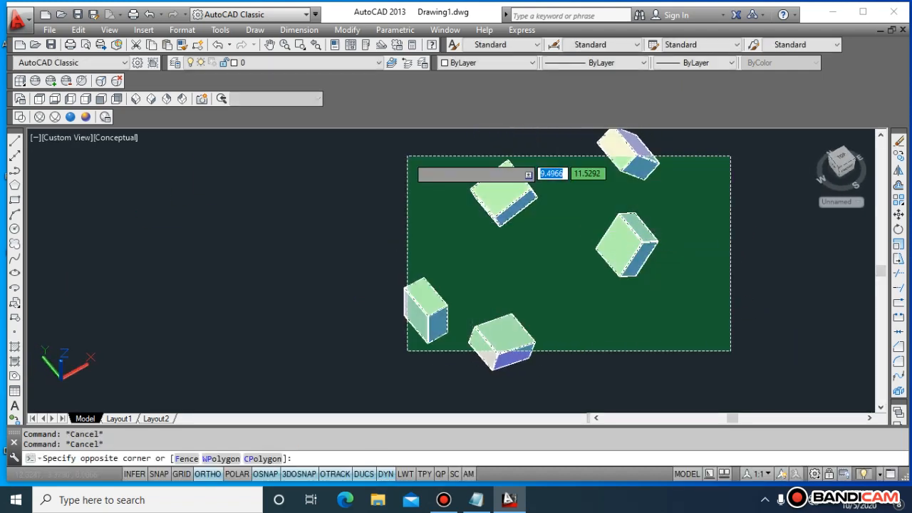
left_click(407, 155)
type("e")
key("Return")
key("Escape")
key("Escape")
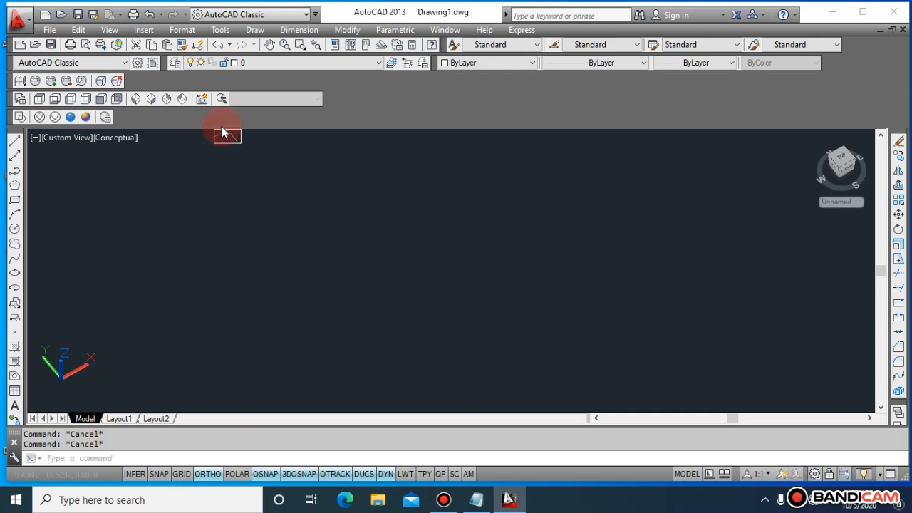
Step: Set the visual style to 2D Wireframe and switch the viewport to the Top view
left_click(57, 100)
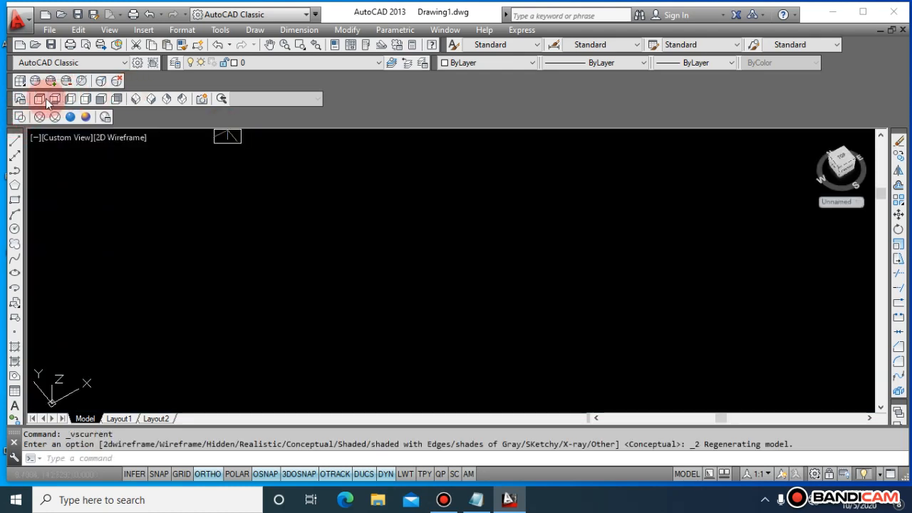
left_click(39, 99)
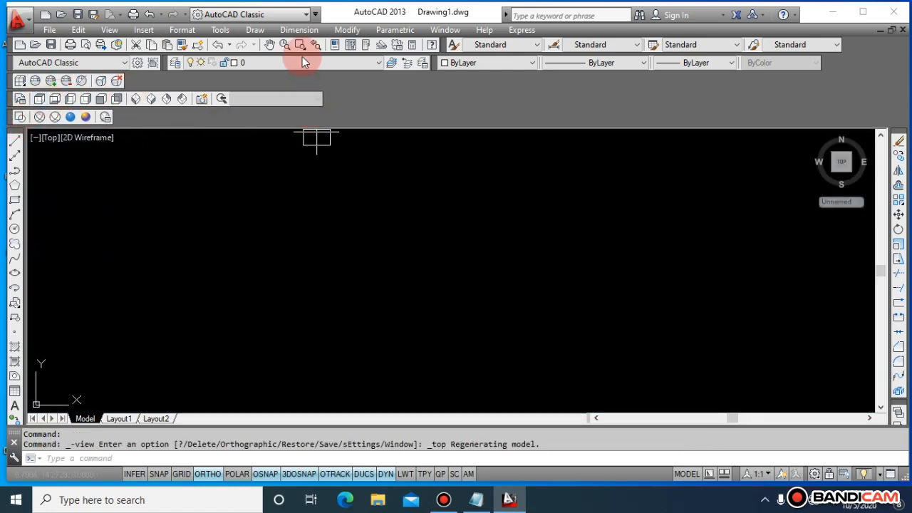
left_click(346, 29)
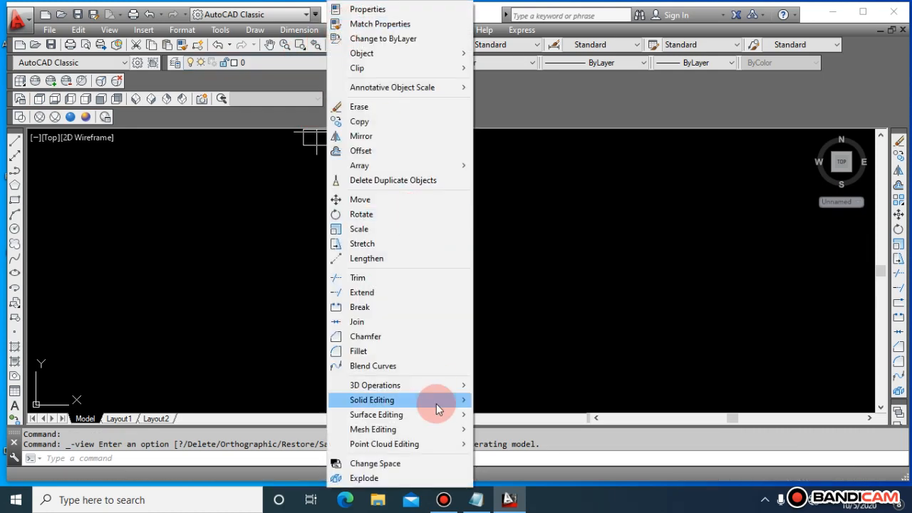
mouse_move(437, 383)
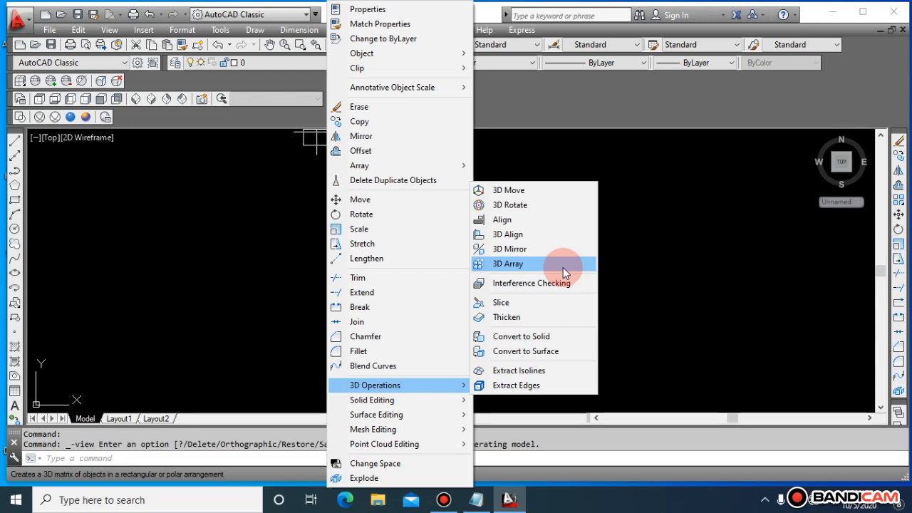
left_click(613, 286)
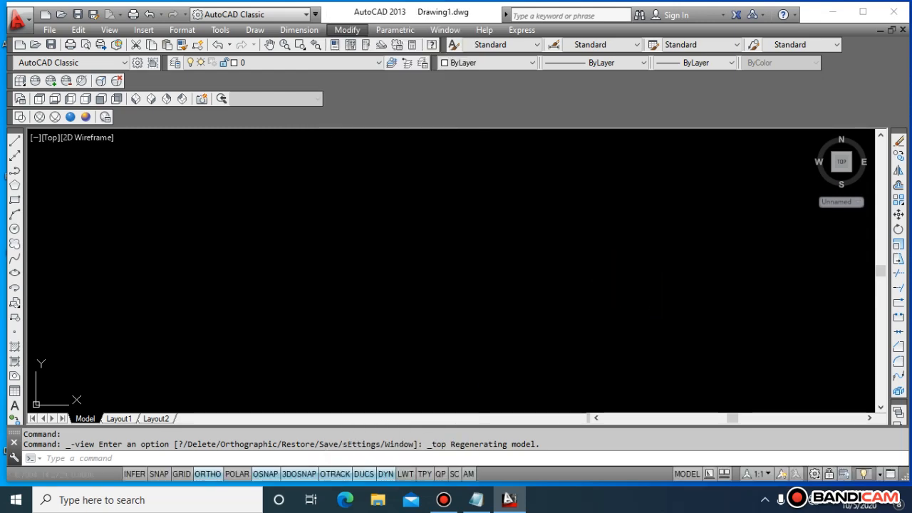
left_click(567, 274)
key("Escape")
key("Escape")
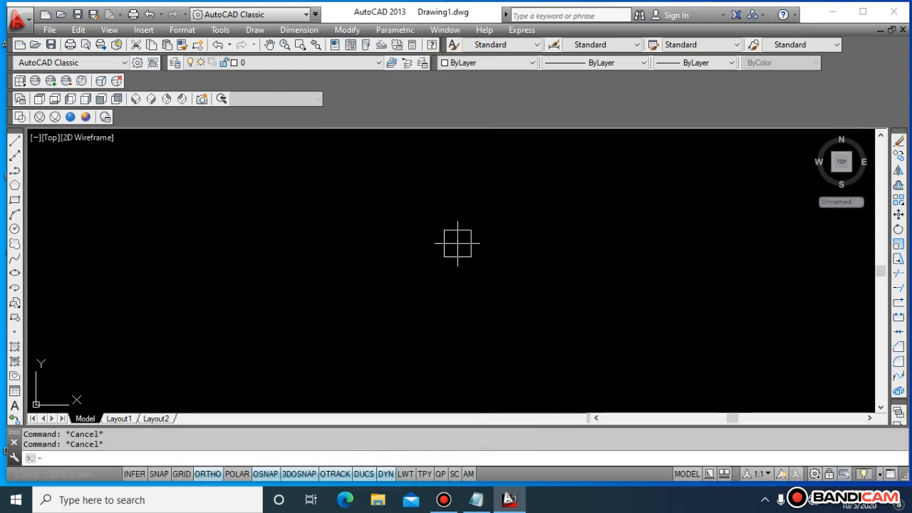